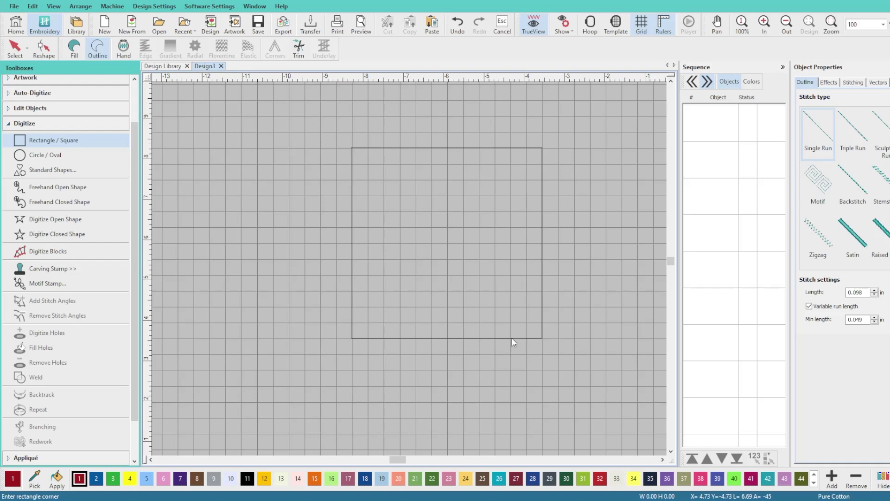
# Draw a single-run outline square about 4.73 in wide and align its lower-left corner with a grid intersection
pyautogui.click(514, 342)
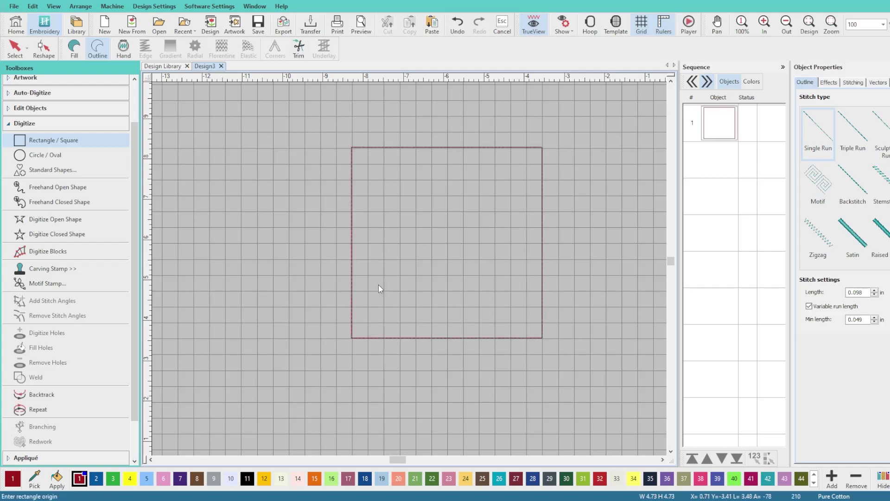
pyautogui.click(15, 49)
pyautogui.scroll(8, 377, 290)
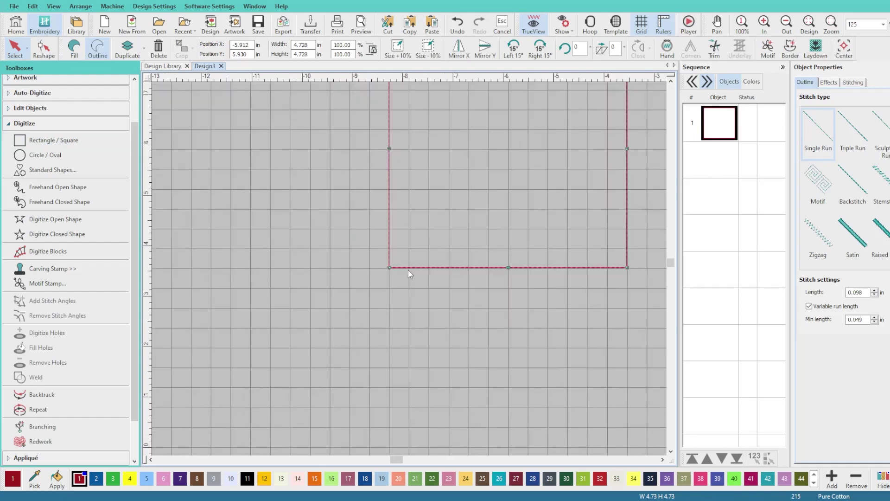
pyautogui.moveTo(371, 288); pyautogui.dragTo(374, 294)
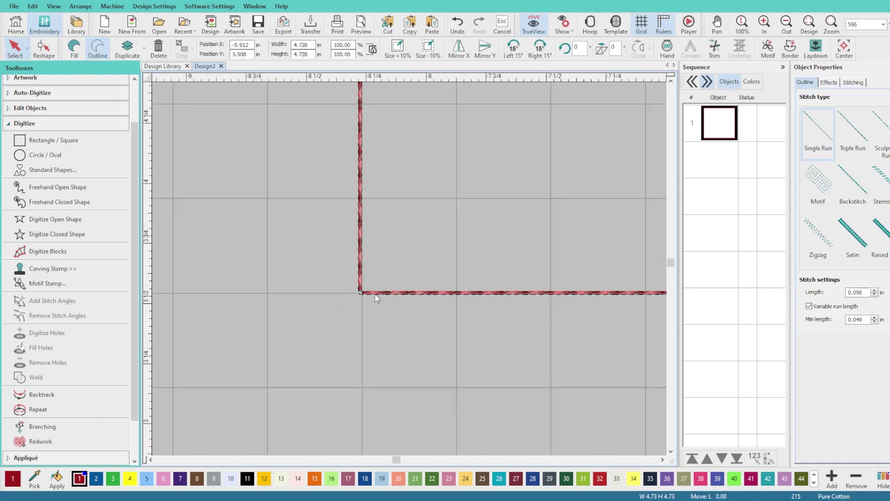
pyautogui.moveTo(374, 294); pyautogui.dragTo(375, 294)
pyautogui.scroll(-8, 402, 295)
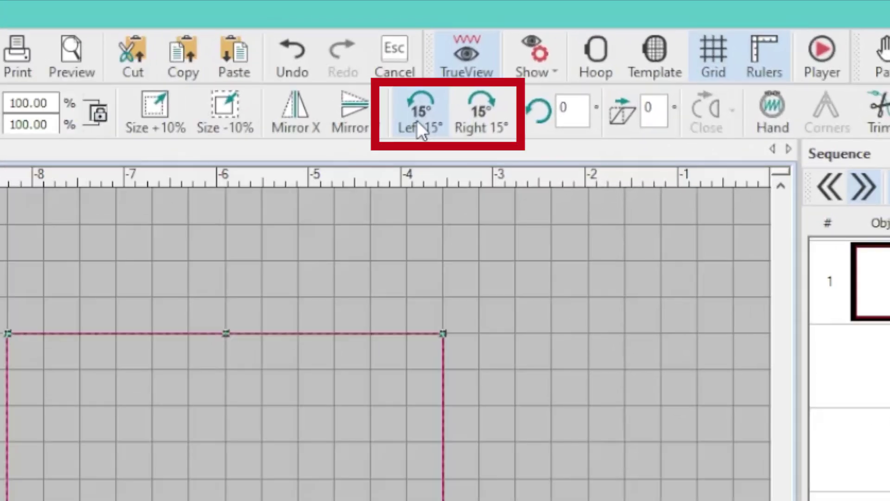
# Rotate the square 45° left in 15° increments so it stands as a diamond
pyautogui.click(417, 121)
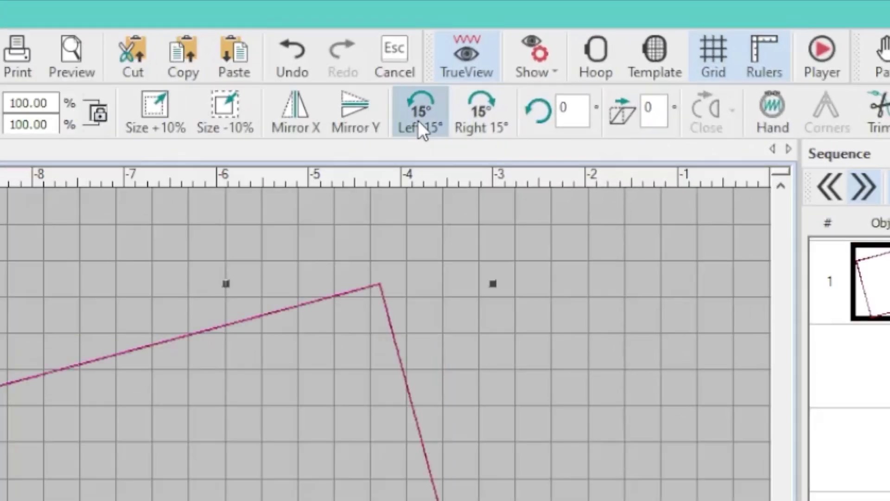
pyautogui.click(418, 120)
pyautogui.click(418, 120)
pyautogui.click(522, 69)
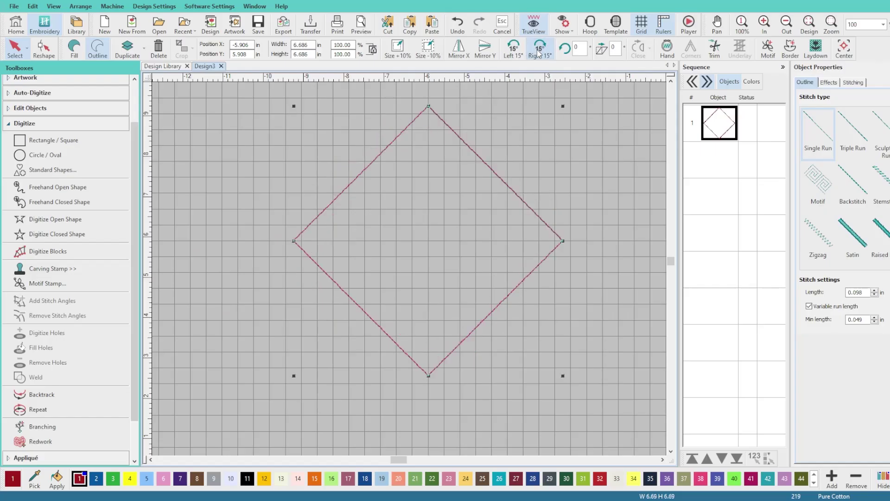
# Nudge the diamond straight upward until its lower point meets a horizontal grid line
pyautogui.press('Up')
pyautogui.press('Up')
pyautogui.press('Up')
pyautogui.press('Up')
pyautogui.press('Up')
pyautogui.press('Up')
pyautogui.press('Up')
pyautogui.press('Up')
pyautogui.press('Up')
pyautogui.press('Up')
pyautogui.press('Up')
pyautogui.press('Up')
pyautogui.press('Up')
pyautogui.press('Up')
pyautogui.press('Up')
pyautogui.press('Up')
pyautogui.press('Up')
pyautogui.press('Up')
pyautogui.press('Up')
pyautogui.press('Up')
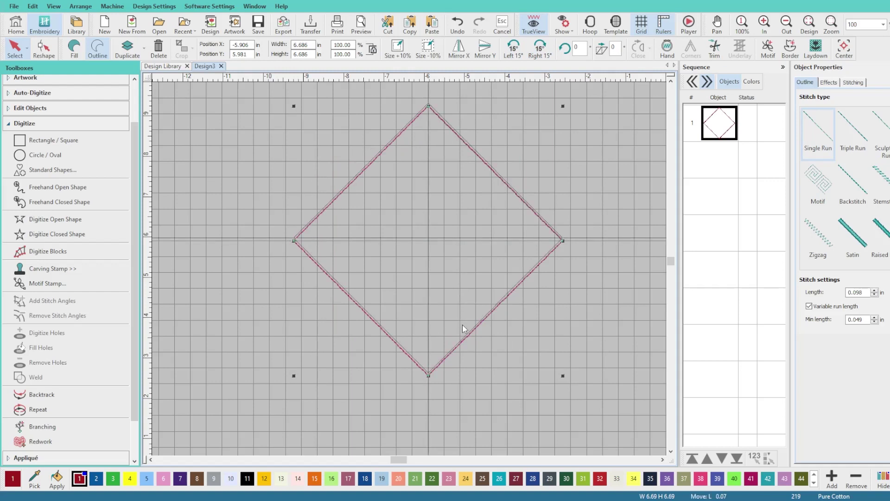
pyautogui.press('Up')
pyautogui.press('Up')
pyautogui.press('Up')
pyautogui.press('Up')
pyautogui.press('Up')
pyautogui.press('Up')
pyautogui.press('Up')
pyautogui.press('Up')
pyautogui.press('Up')
pyautogui.press('Up')
pyautogui.press('Up')
pyautogui.press('Up')
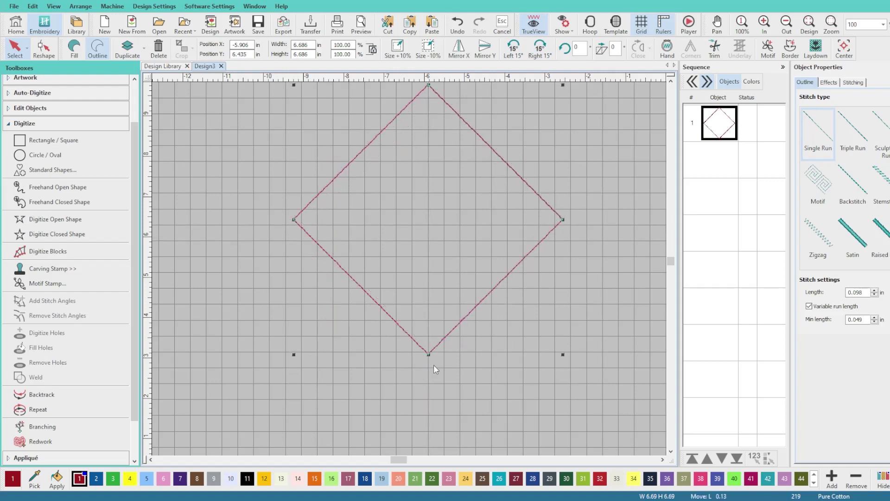
pyautogui.scroll(5, 427, 356)
pyautogui.press('Up')
pyautogui.press('Up')
pyautogui.press('Up')
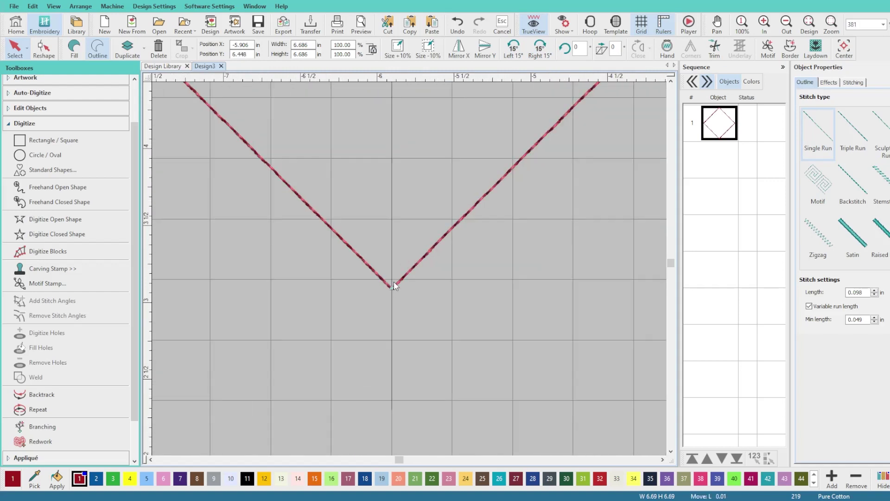
pyautogui.press('Up')
pyautogui.press('Up')
# Resize the diamond proportionally to 4 in wide and 4 in high
pyautogui.scroll(-5, 394, 283)
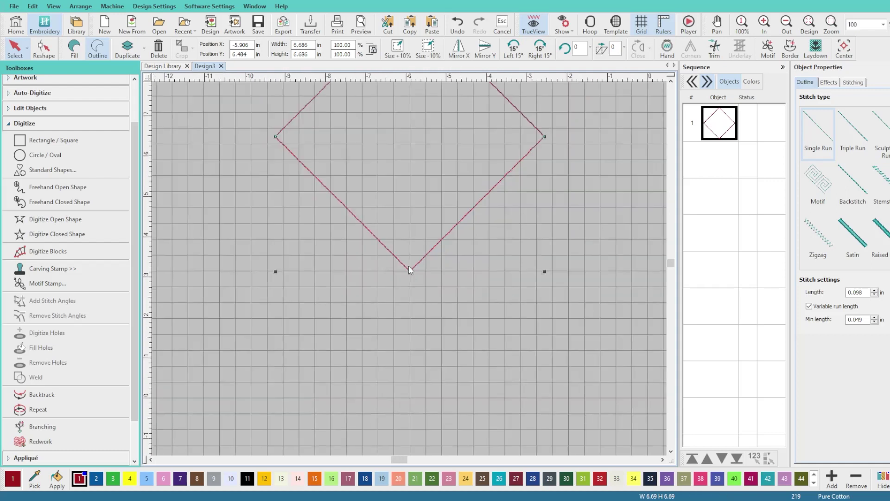
pyautogui.scroll(-1, 452, 184)
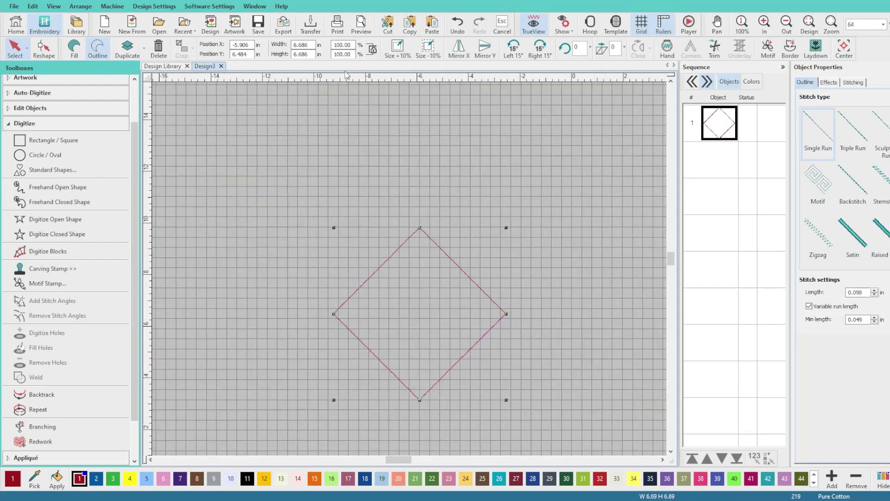
pyautogui.doubleClick(303, 44)
pyautogui.write('4')
pyautogui.press('Return')
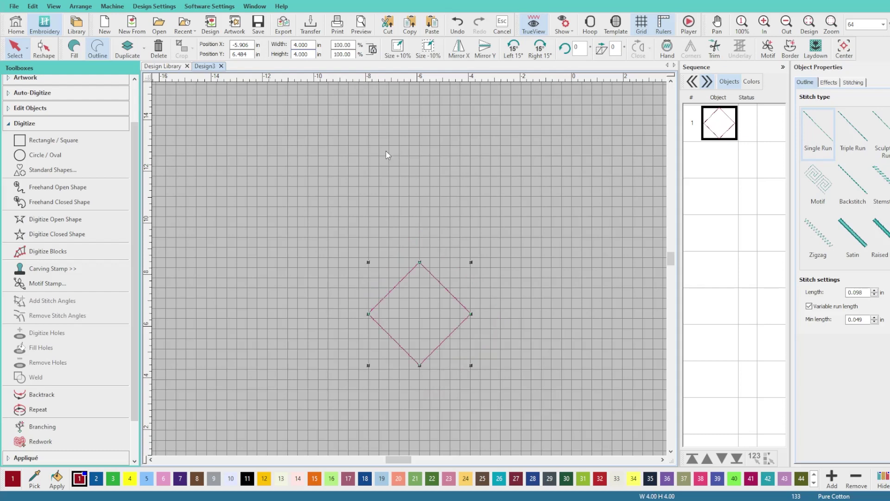
# Move the resized diamond upward until its lower point sits on a grid intersection, and deselect it
pyautogui.scroll(3, 424, 286)
pyautogui.scroll(-2, 410, 268)
pyautogui.moveTo(410, 213); pyautogui.dragTo(417, 289)
pyautogui.scroll(9, 416, 289)
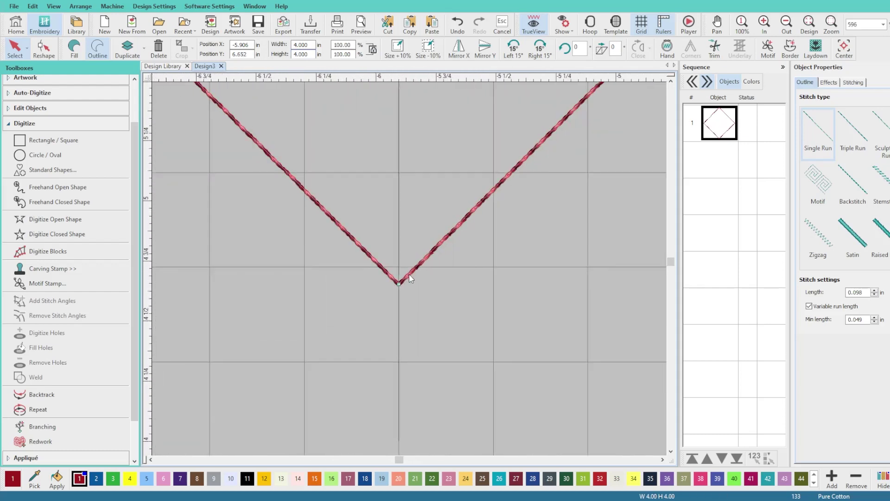
pyautogui.press('Up')
pyautogui.press('Up')
pyautogui.press('Up')
pyautogui.press('Up')
pyautogui.press('Up')
pyautogui.press('Up')
pyautogui.press('Up')
pyautogui.press('Up')
pyautogui.press('Up')
pyautogui.press('Up')
pyautogui.press('Up')
pyautogui.press('Up')
pyautogui.press('Up')
pyautogui.press('Up')
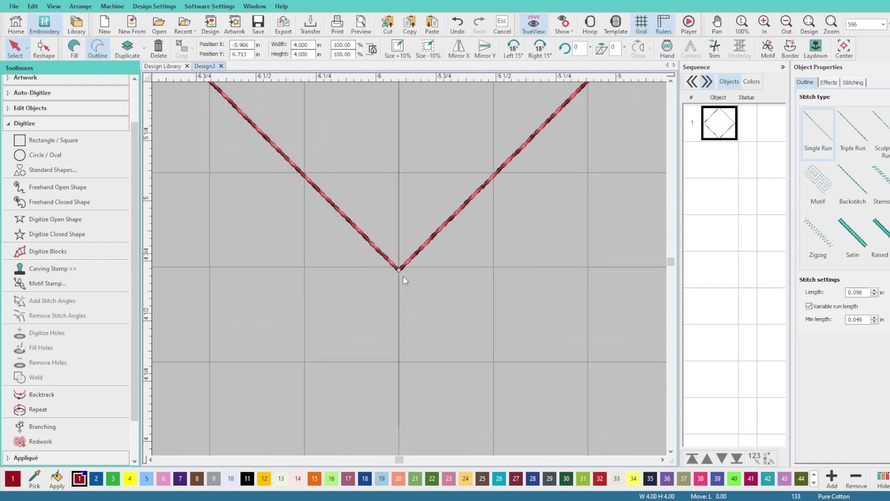
pyautogui.scroll(-9, 403, 276)
pyautogui.click(516, 191)
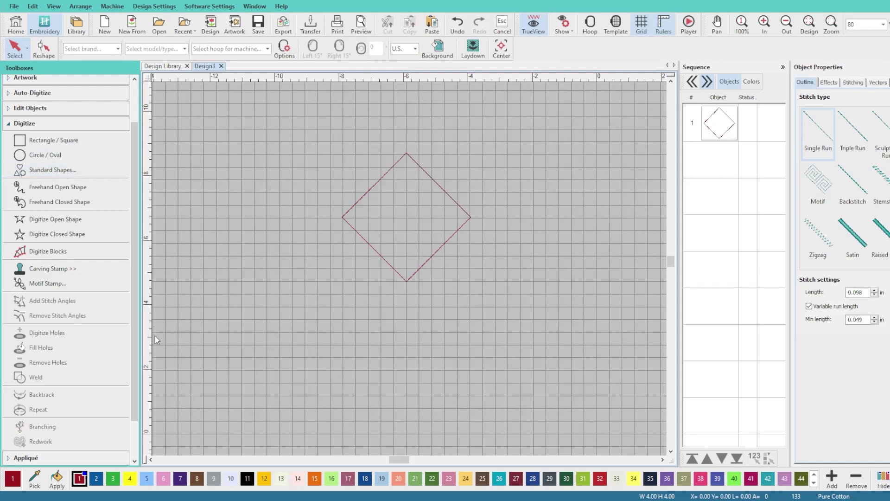
# Draw a heart standard shape about 4.32 in wide and 3.67 in high over the diamond, and select it
pyautogui.click(331, 159)
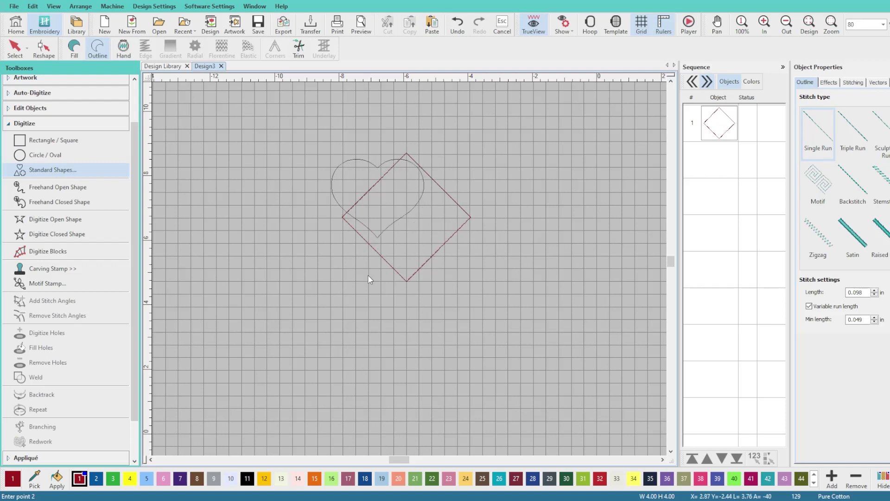
pyautogui.click(447, 305)
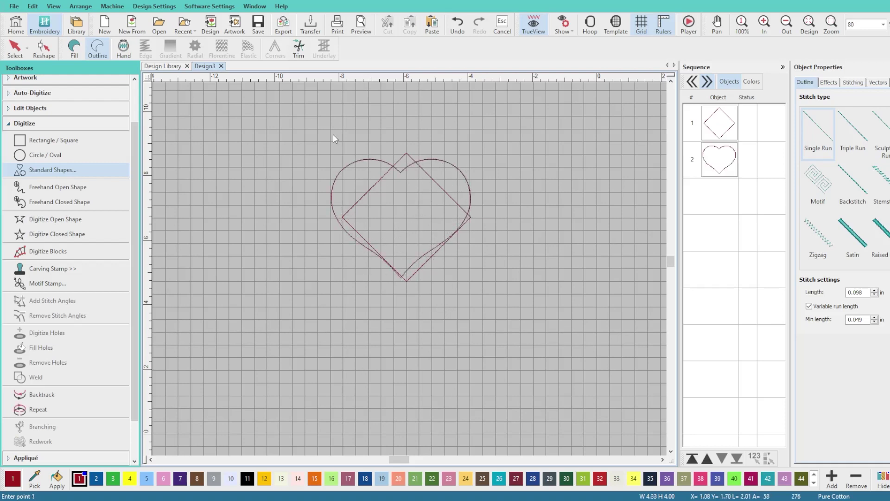
pyautogui.click(15, 48)
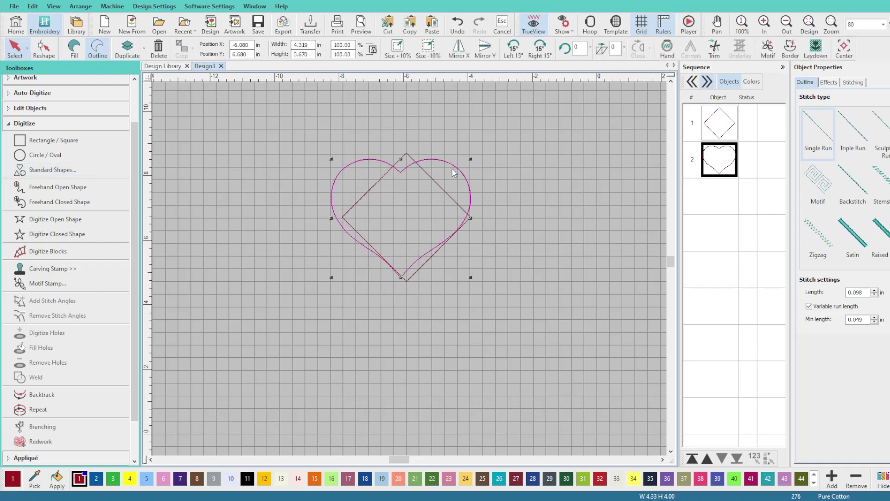
# Move the heart so its lower point lines up with the diamond's lower point
pyautogui.scroll(5, 410, 269)
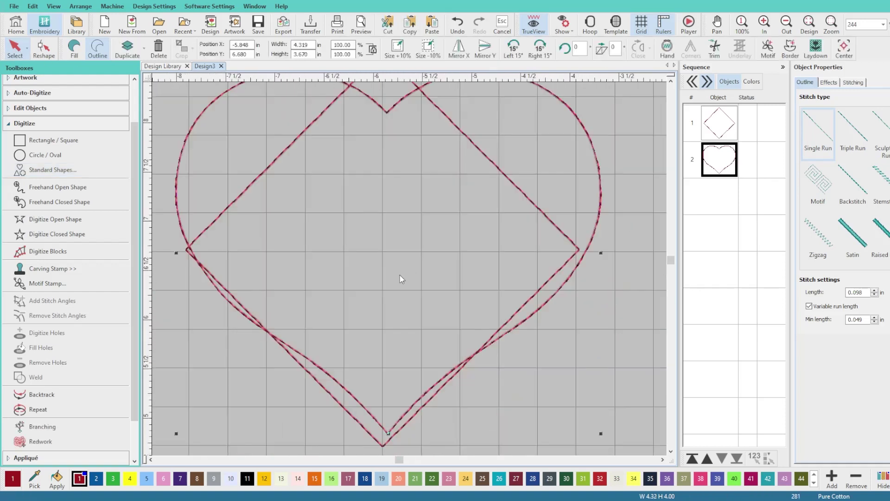
pyautogui.scroll(-1, 402, 275)
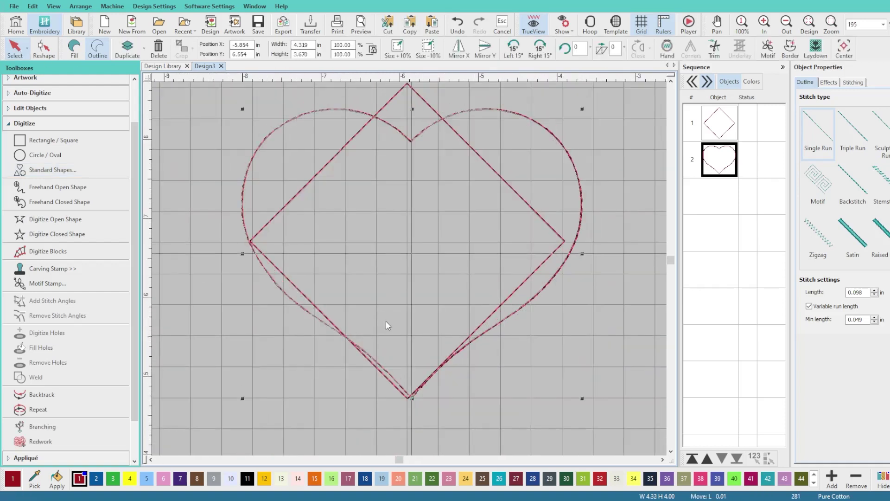
pyautogui.press('Left')
pyautogui.press('Left')
pyautogui.press('Left')
pyautogui.press('Left')
# Shrink the heart proportionally to about 4.02 in wide so its sides meet the diamond's side corners, keeping the lower points aligned
pyautogui.scroll(-2, 410, 270)
pyautogui.moveTo(327, 187); pyautogui.dragTo(343, 200)
pyautogui.moveTo(381, 236)
pyautogui.mouseDown()
pyautogui.moveTo(363, 227)
pyautogui.moveTo(373, 235)
pyautogui.mouseUp()
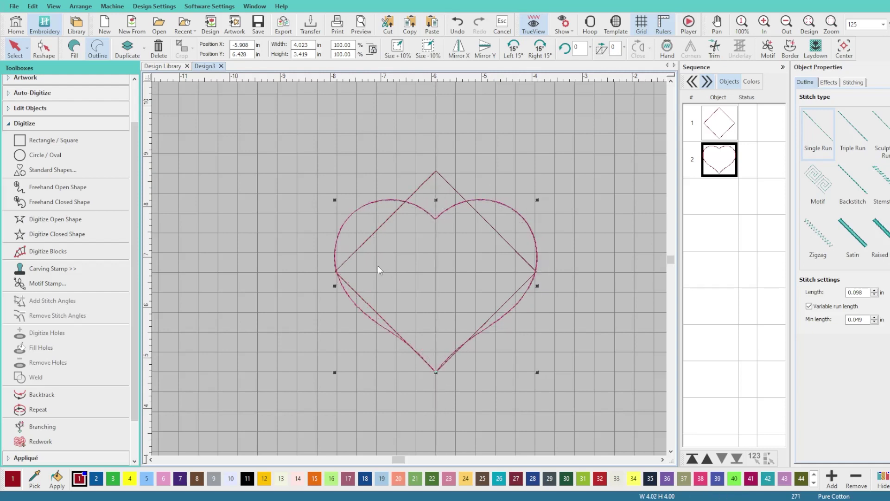
pyautogui.scroll(5, 378, 266)
pyautogui.scroll(-2, 410, 268)
pyautogui.scroll(-3, 410, 269)
pyautogui.scroll(1, 469, 262)
pyautogui.scroll(-1, 413, 266)
pyautogui.scroll(1, 415, 271)
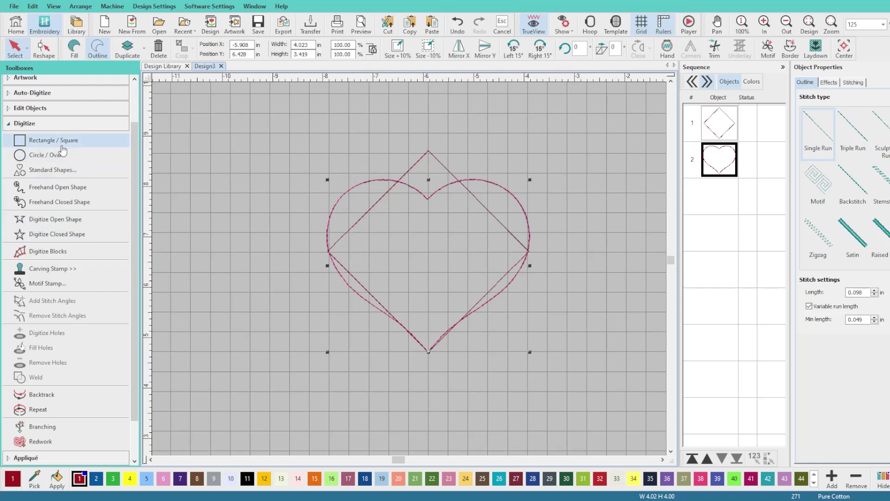
# Bring up the object editing tools and start a Knife cut on the heart alone
pyautogui.click(29, 108)
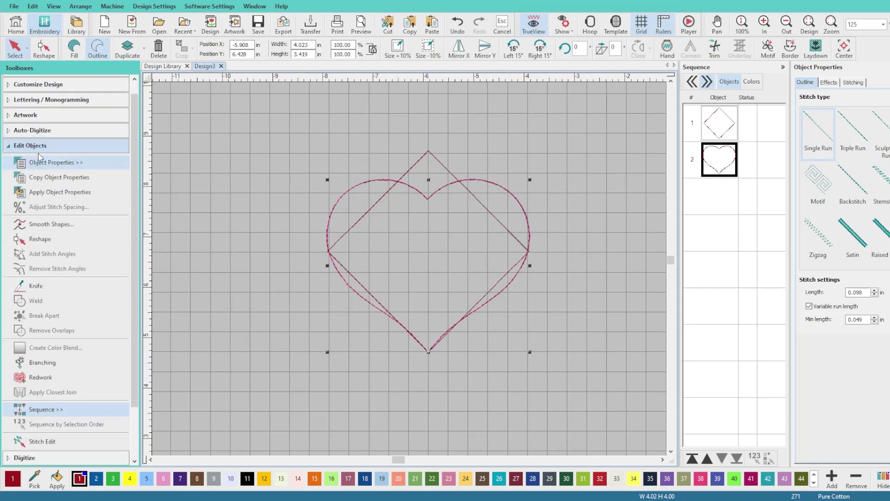
pyautogui.click(36, 285)
pyautogui.scroll(2, 417, 252)
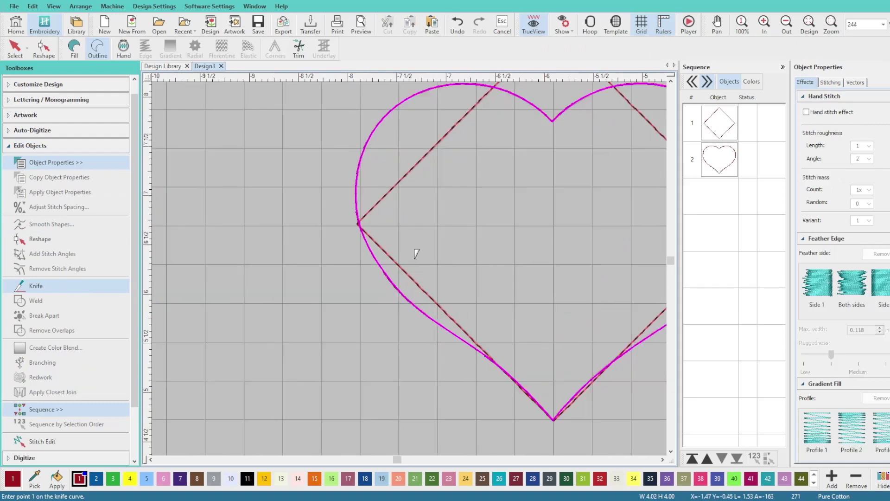
pyautogui.scroll(-3, 404, 258)
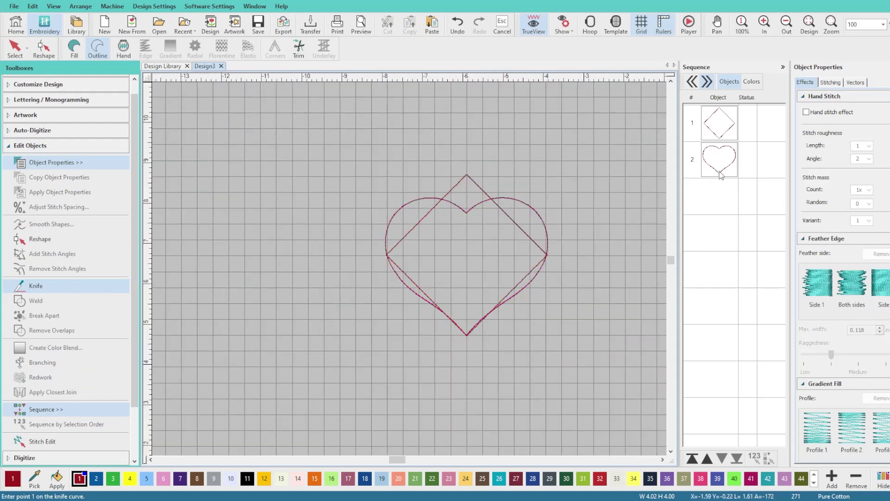
pyautogui.click(714, 134)
pyautogui.click(331, 135)
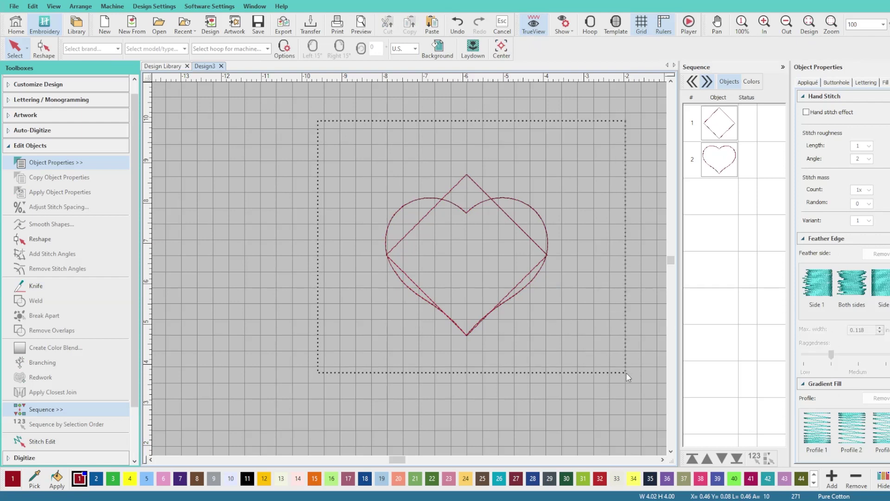
pyautogui.moveTo(626, 372); pyautogui.dragTo(626, 372)
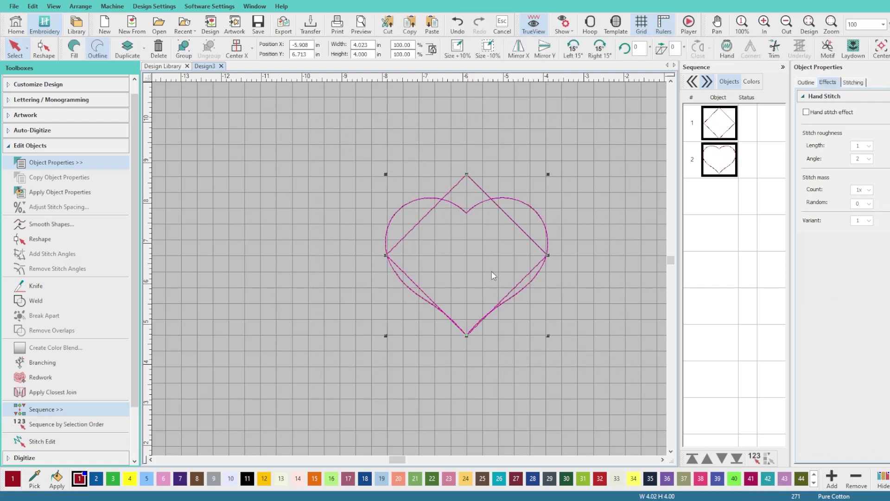
pyautogui.click(280, 120)
pyautogui.click(726, 131)
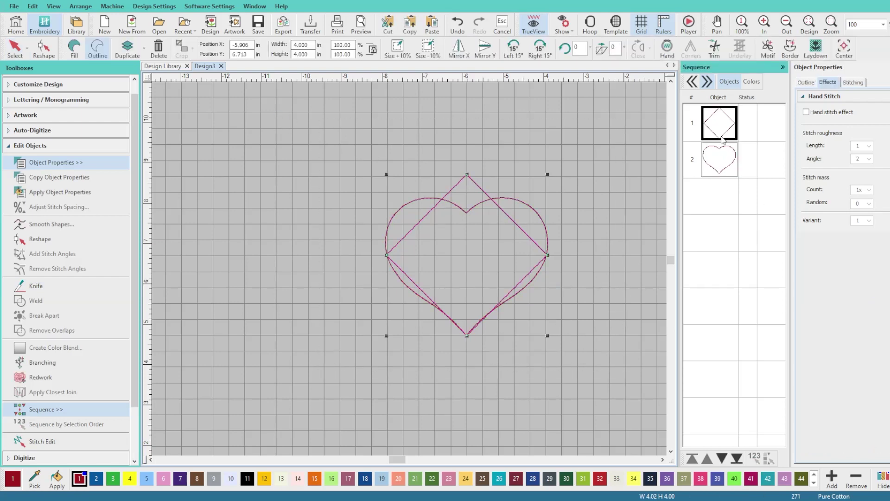
pyautogui.keyDown('ctrl'); pyautogui.click(721, 171); pyautogui.keyUp('ctrl')
pyautogui.click(631, 160)
# Select both the diamond and the heart and cut them horizontally with the Knife at the diamond's side corners
pyautogui.click(724, 131)
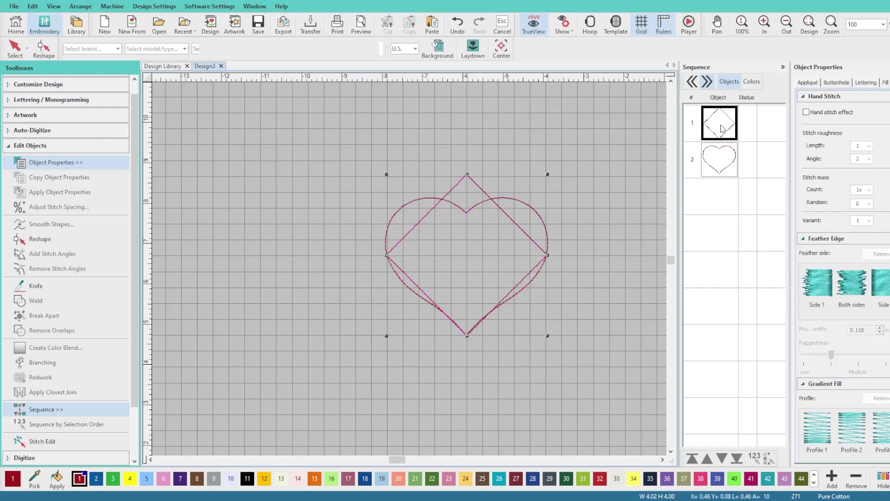
pyautogui.keyDown('ctrl'); pyautogui.click(718, 167); pyautogui.keyUp('ctrl')
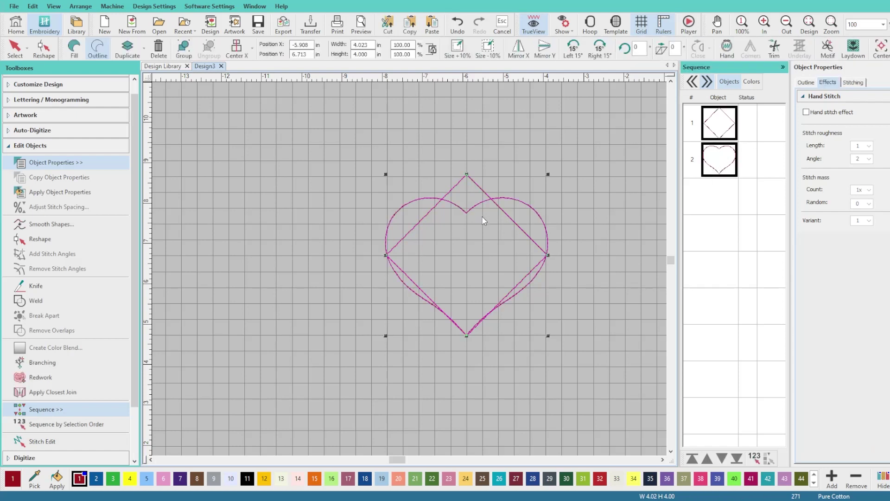
pyautogui.scroll(3, 408, 269)
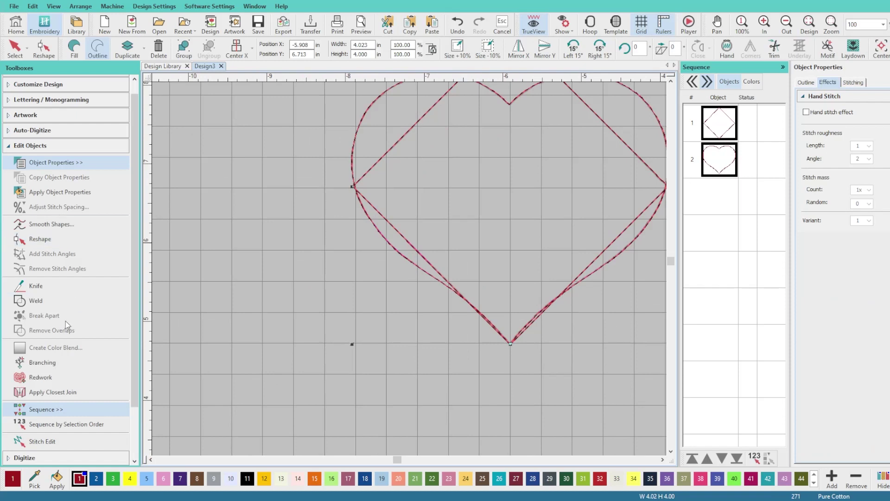
pyautogui.click(47, 286)
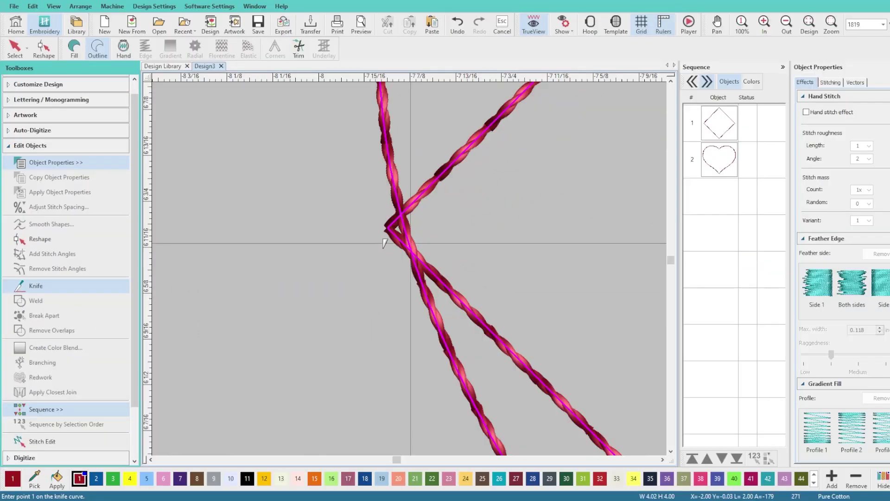
pyautogui.click(383, 243)
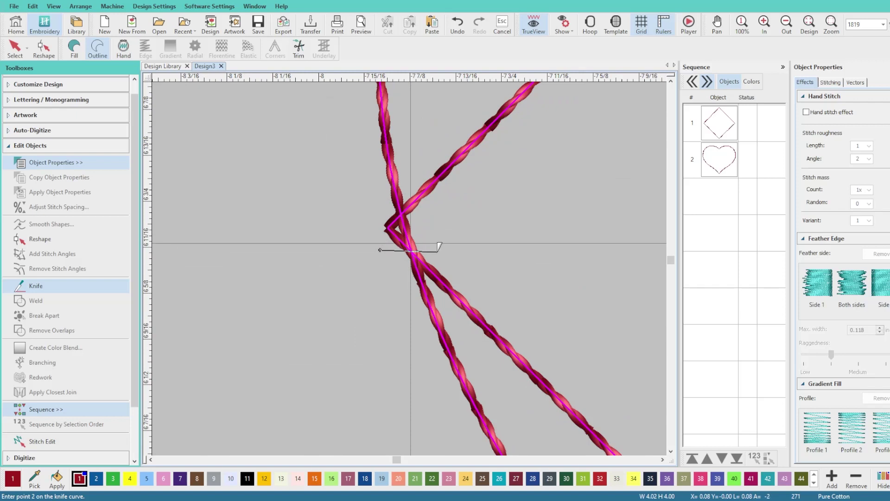
pyautogui.scroll(-3, 411, 263)
pyautogui.scroll(-4, 411, 264)
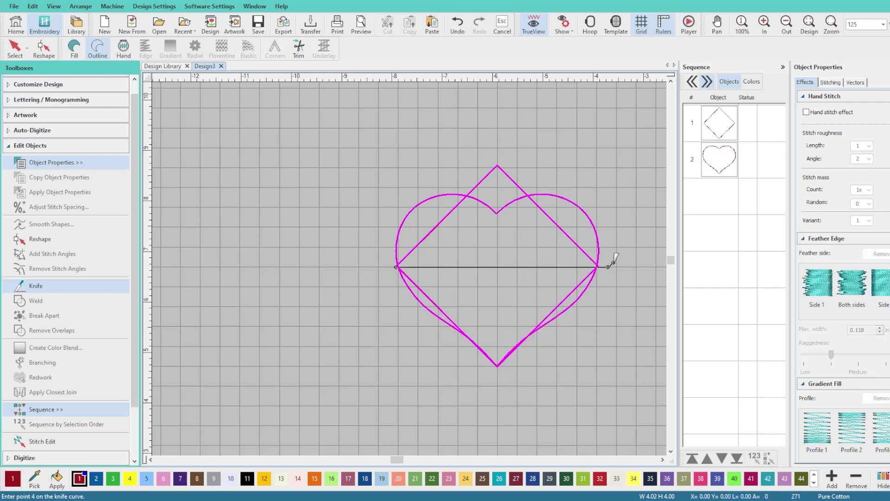
pyautogui.press('Return')
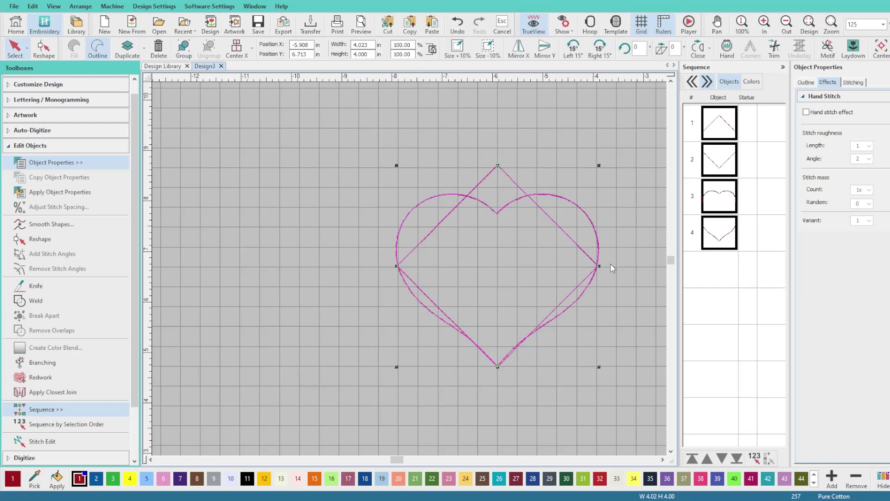
# Delete the diamond's upper half and the heart's lower half, keeping the heart lobes and the V-shaped piece
pyautogui.scroll(1, 607, 265)
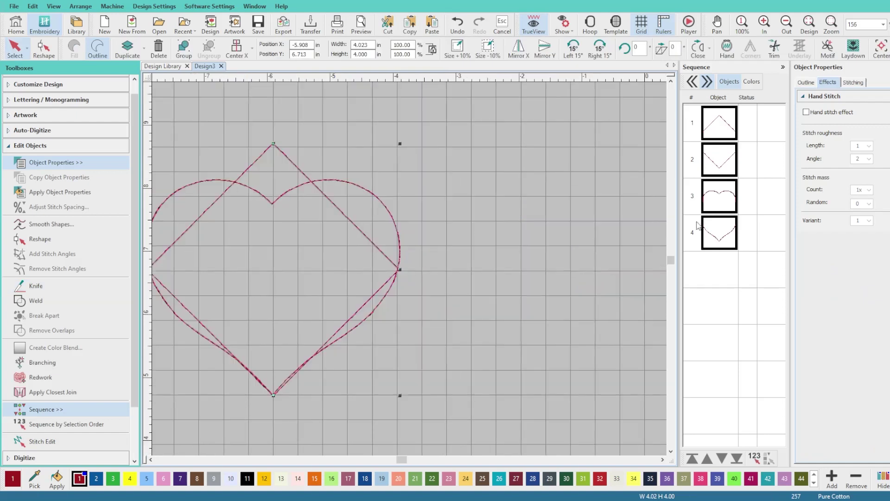
pyautogui.scroll(-1, 457, 271)
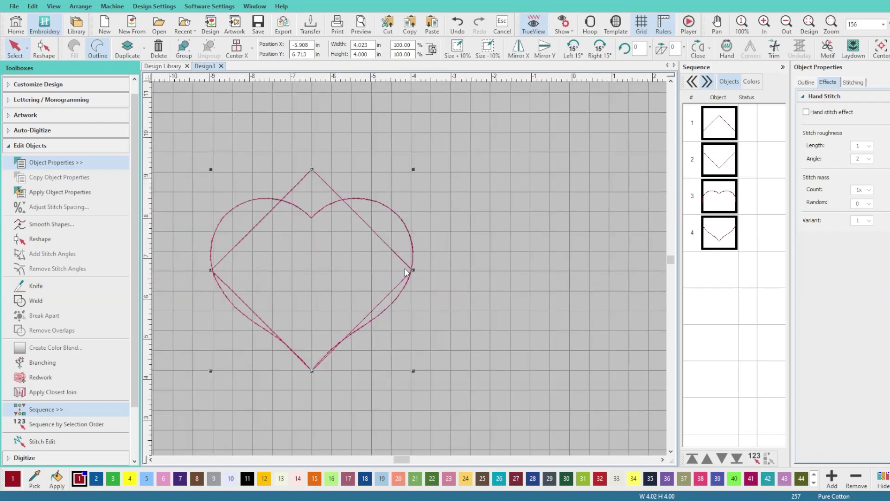
pyautogui.scroll(1, 410, 272)
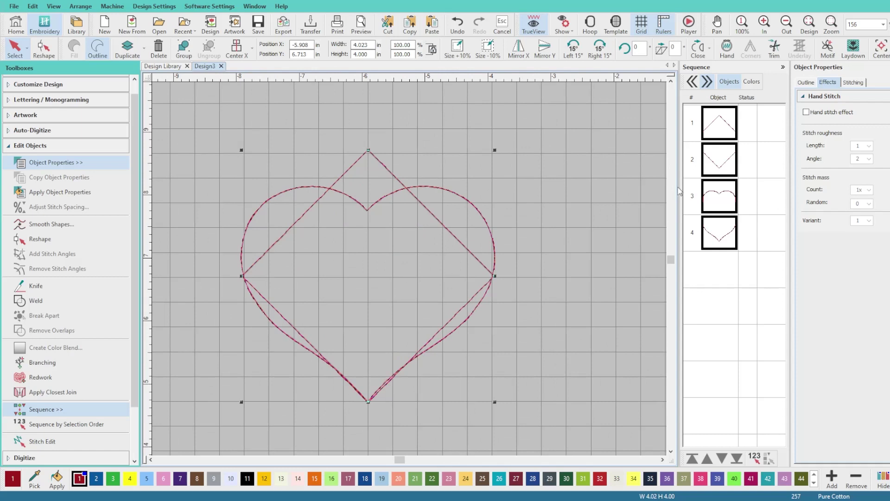
pyautogui.click(721, 130)
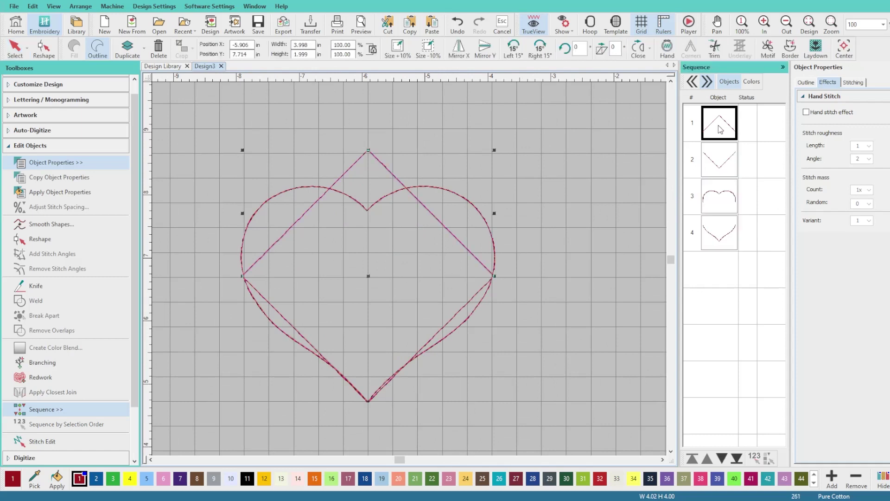
pyautogui.press('Delete')
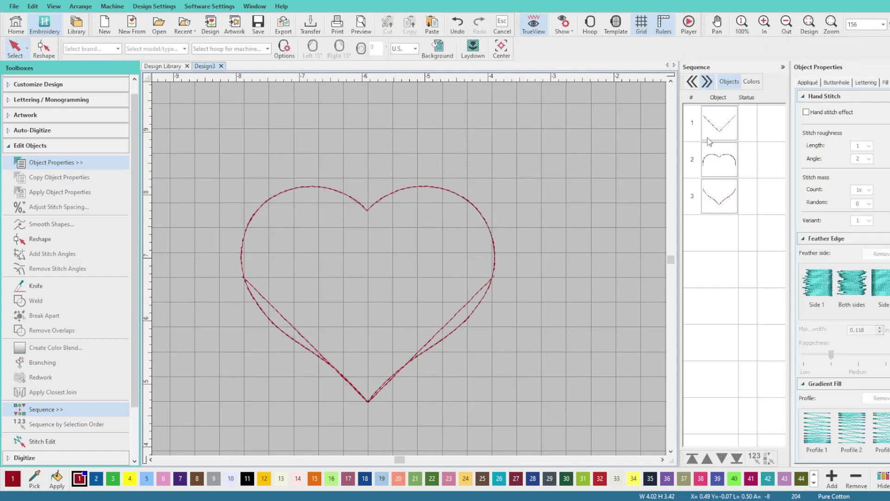
pyautogui.click(721, 134)
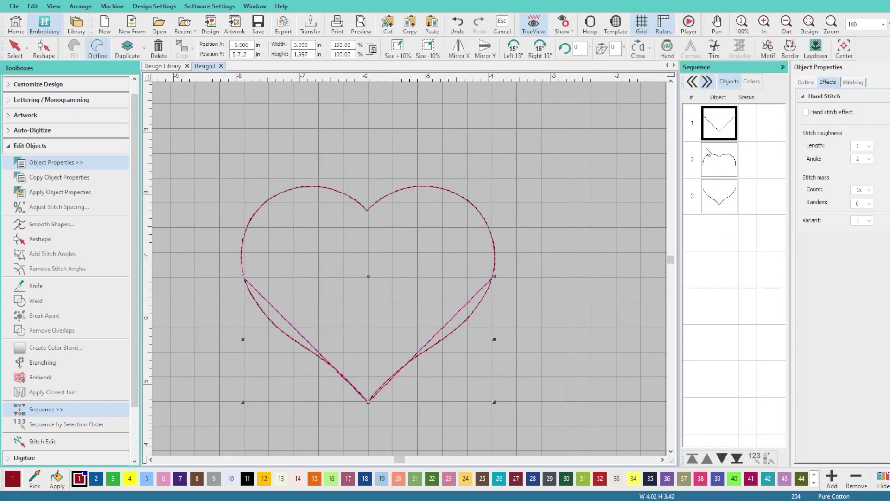
pyautogui.click(713, 206)
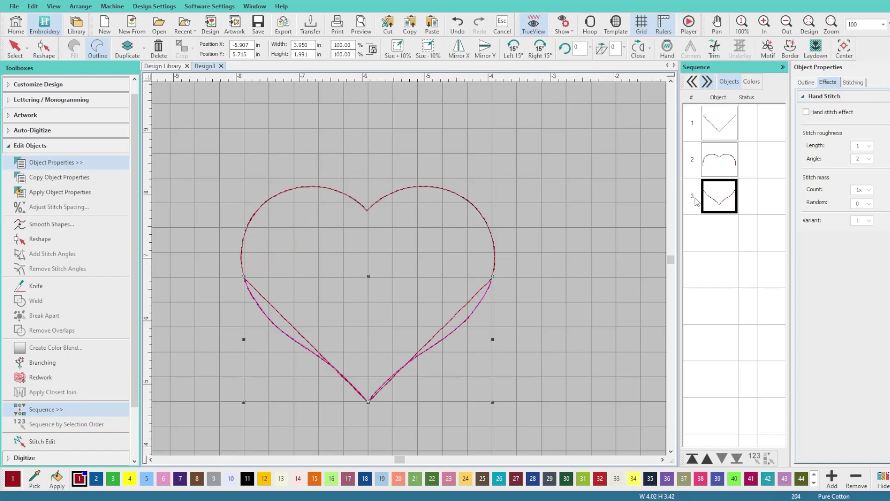
pyautogui.press('Delete')
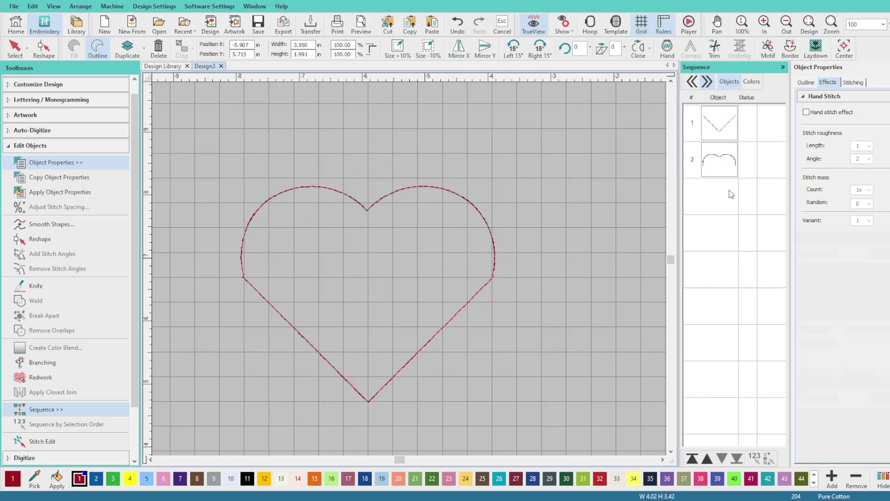
# Reshape the left end of the heart lobes so it meets the left tip of the V-shaped piece
pyautogui.scroll(5, 373, 268)
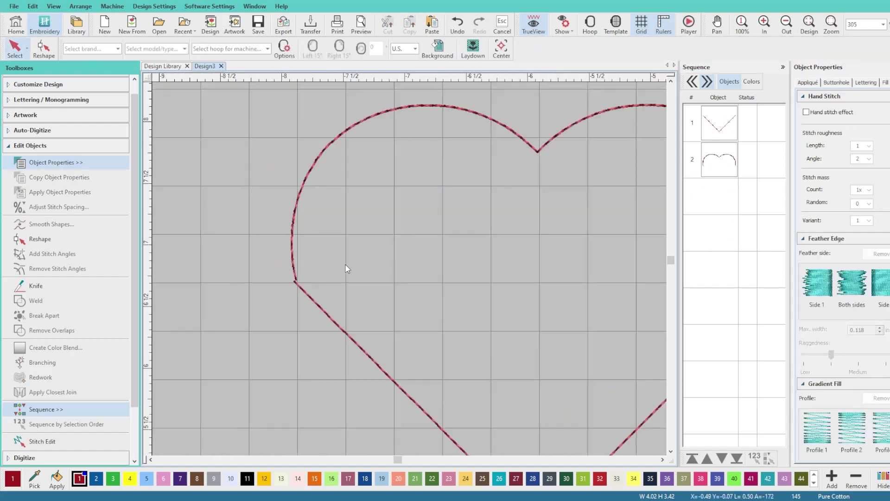
pyautogui.scroll(-4, 485, 272)
pyautogui.scroll(-1, 410, 267)
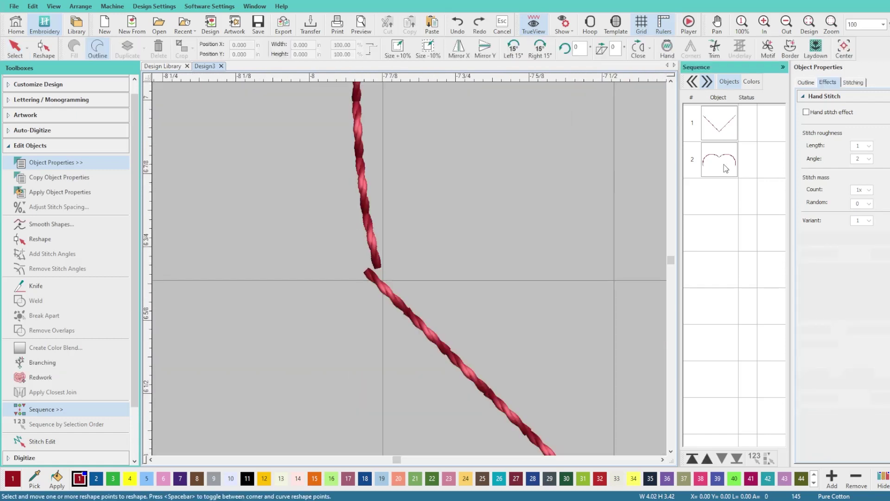
pyautogui.click(718, 167)
pyautogui.press('h')
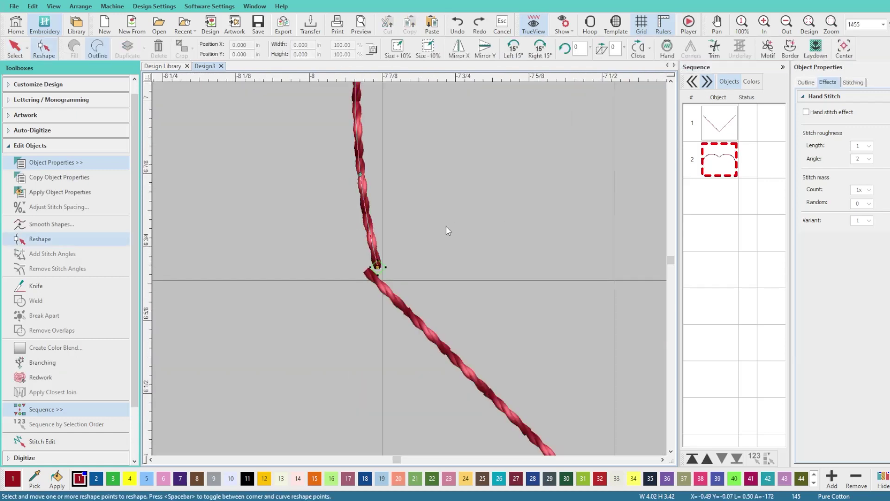
pyautogui.moveTo(372, 271); pyautogui.dragTo(369, 274)
pyautogui.click(404, 282)
# Reshape the right end of the heart lobes so it meets the right tip of the V-shaped piece
pyautogui.scroll(-1, 405, 281)
pyautogui.scroll(-3, 422, 271)
pyautogui.scroll(3, 482, 288)
pyautogui.scroll(1, 557, 264)
pyautogui.click(565, 268)
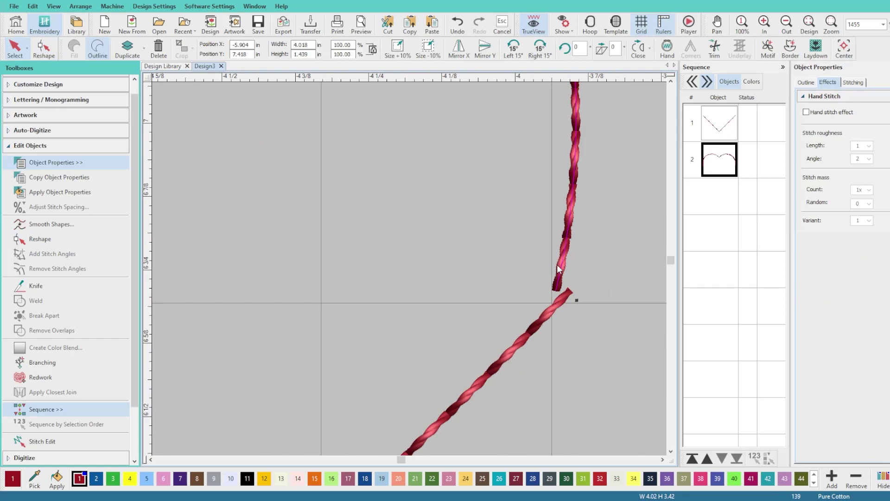
pyautogui.press('h')
pyautogui.moveTo(555, 290); pyautogui.dragTo(593, 291)
pyautogui.press('Escape')
pyautogui.scroll(-5, 410, 269)
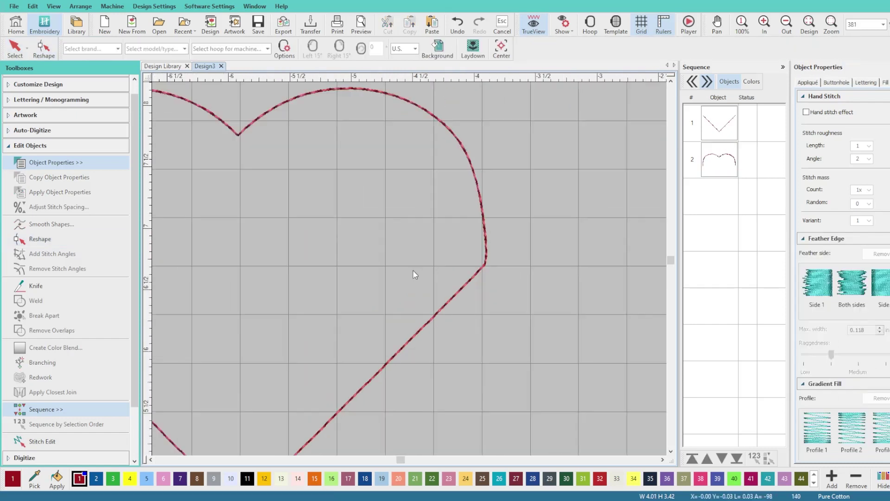
pyautogui.scroll(-3, 400, 269)
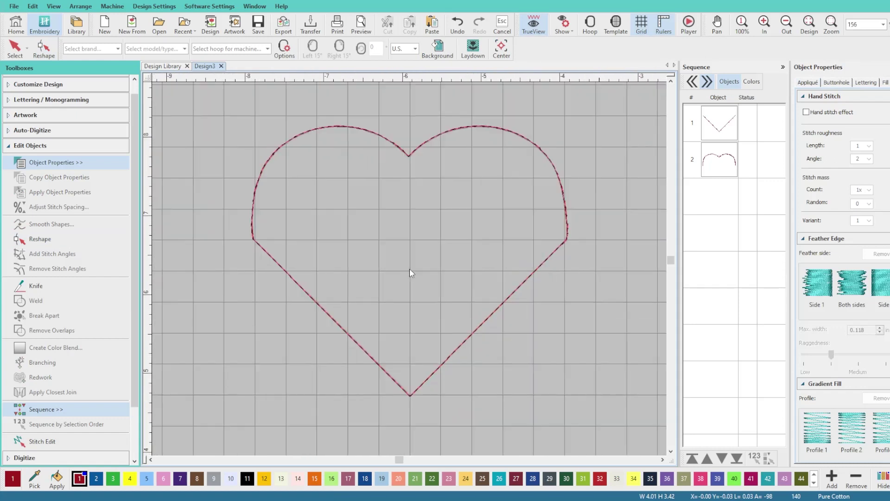
# Duplicate the V-shaped piece in place and recolor the copy orange with color 15
pyautogui.click(717, 128)
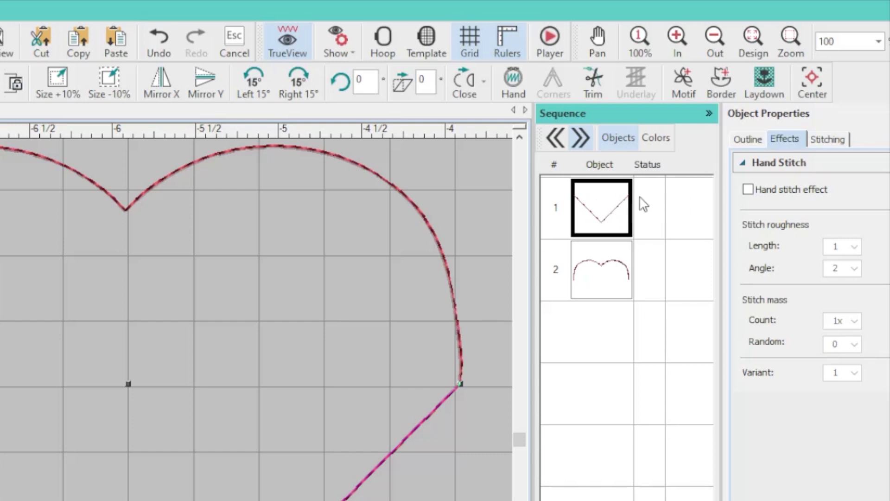
pyautogui.hotkey('ctrl', 'd')
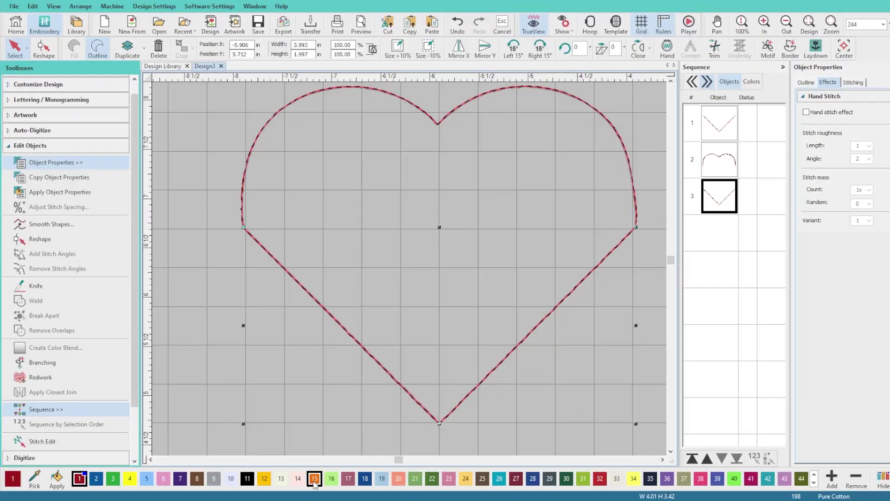
pyautogui.click(314, 478)
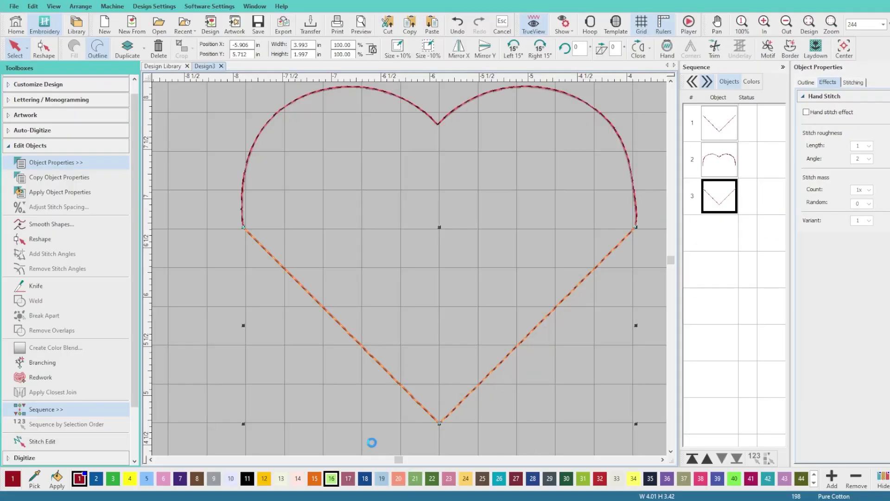
# Weld the original V-shaped piece and the heart lobes into one closed heart outline
pyautogui.click(718, 134)
pyautogui.keyDown('ctrl'); pyautogui.click(729, 166); pyautogui.keyUp('ctrl')
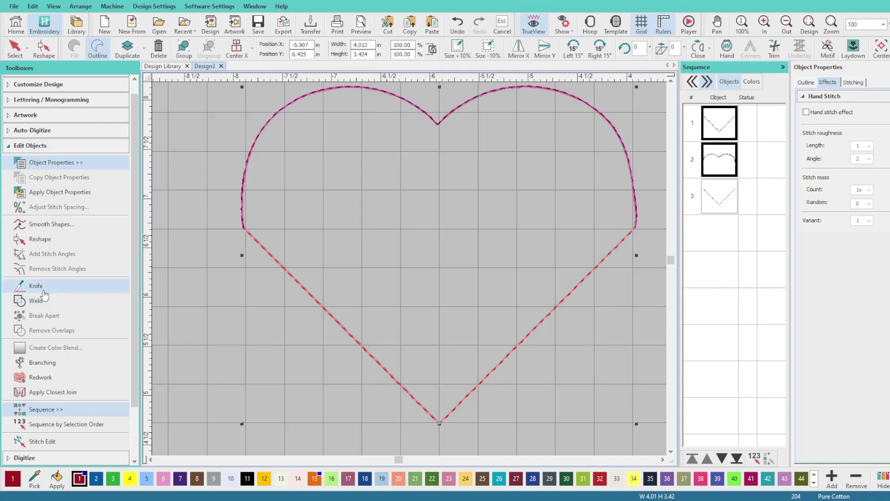
pyautogui.click(40, 305)
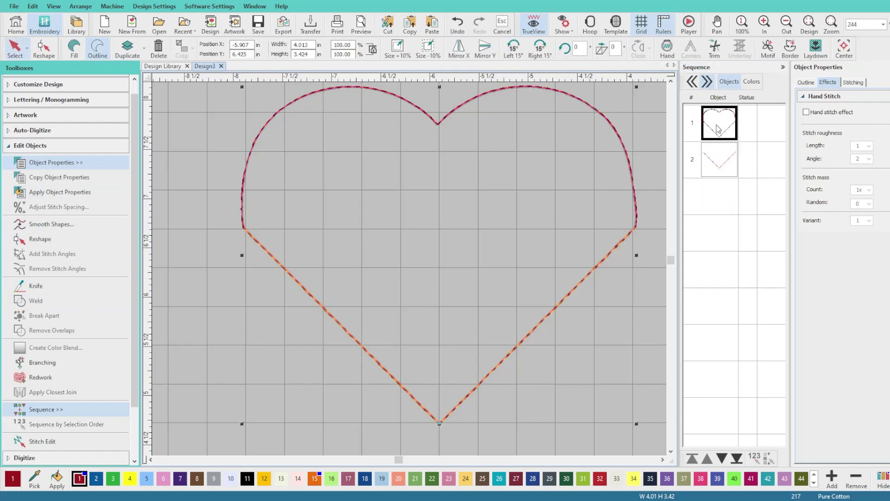
pyautogui.click(567, 194)
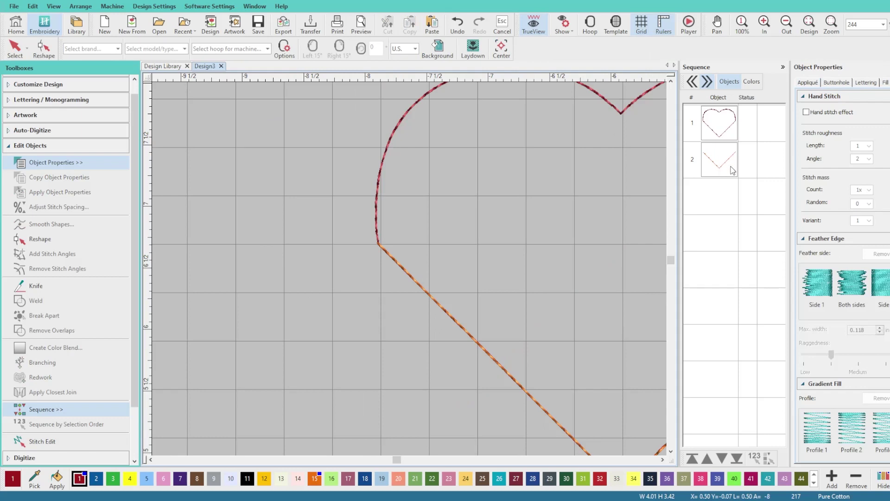
pyautogui.scroll(-3, 413, 272)
pyautogui.scroll(1, 408, 270)
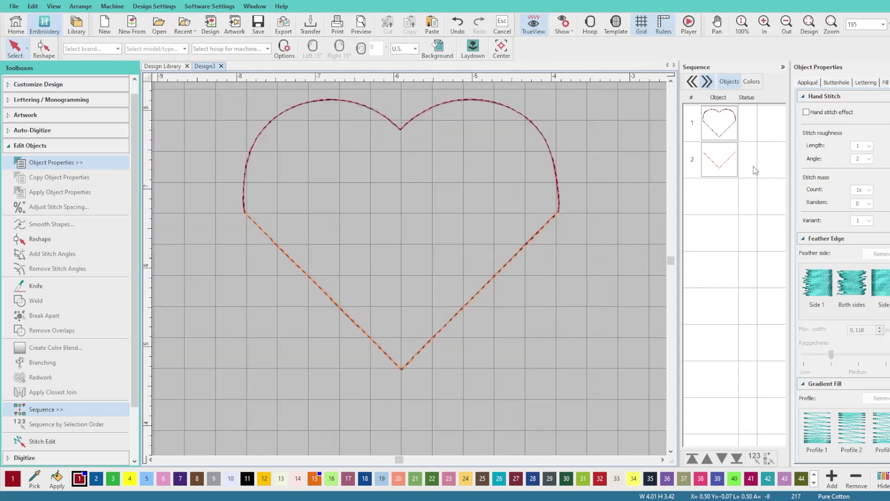
# Set the orange V-shaped line's outline stitch type to Triple Run
pyautogui.click(720, 166)
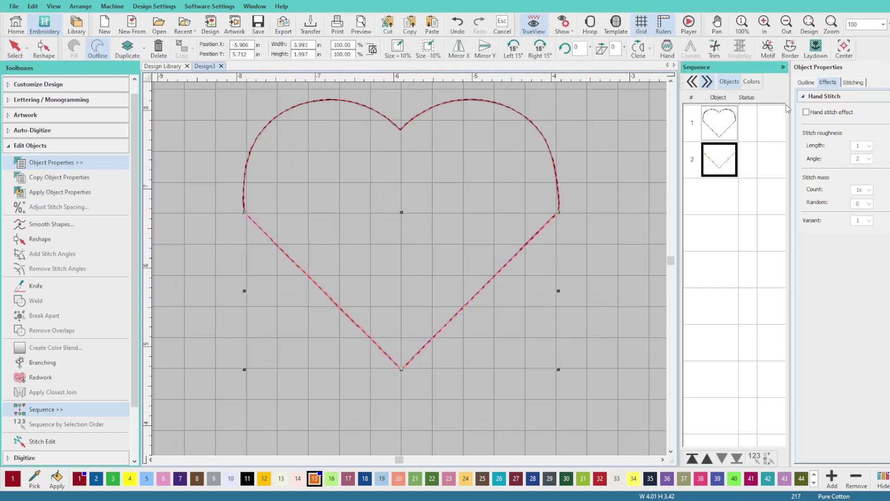
pyautogui.click(811, 83)
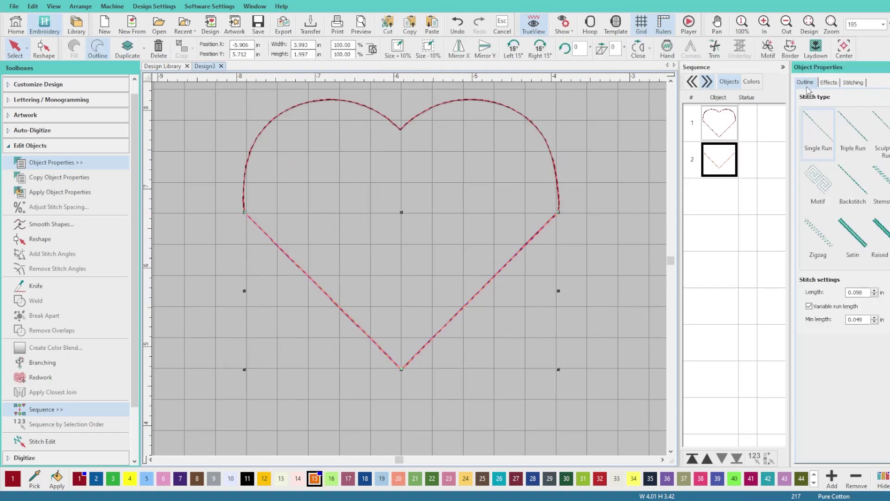
pyautogui.click(853, 132)
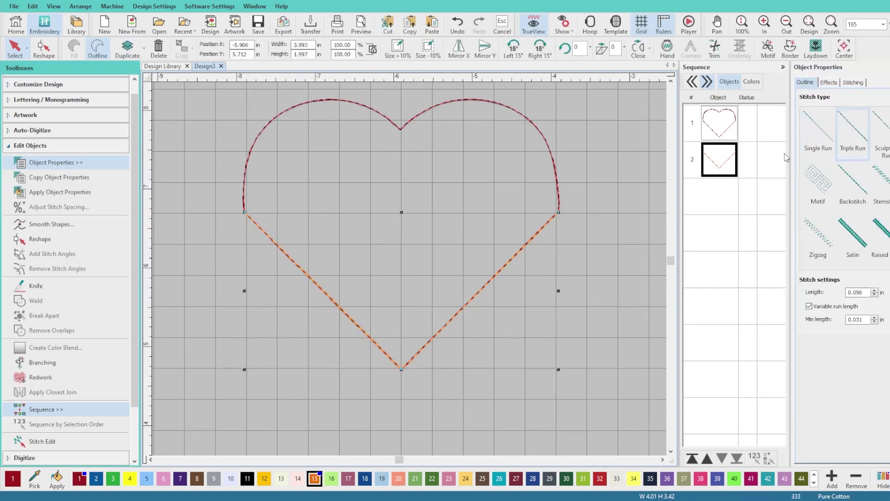
pyautogui.click(604, 266)
pyautogui.scroll(-2, 410, 269)
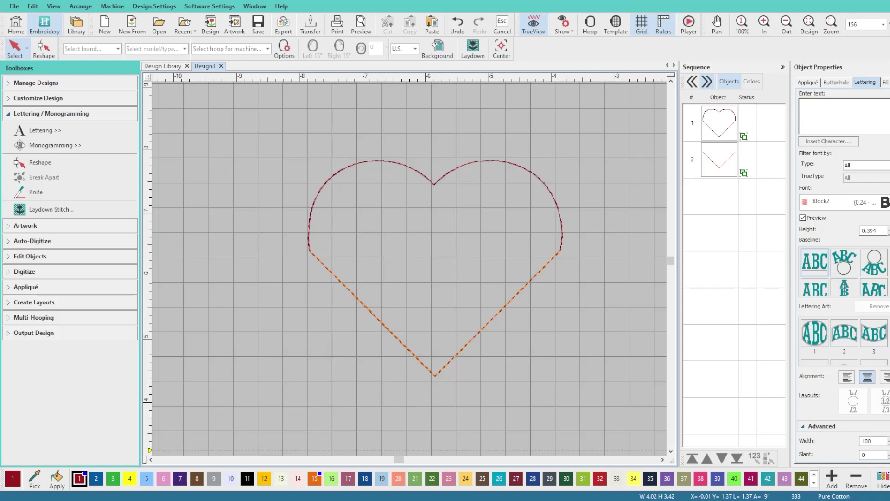
# Add the lettering XOXO inside the heart and move it to about the heart's horizontal middle
pyautogui.click(60, 130)
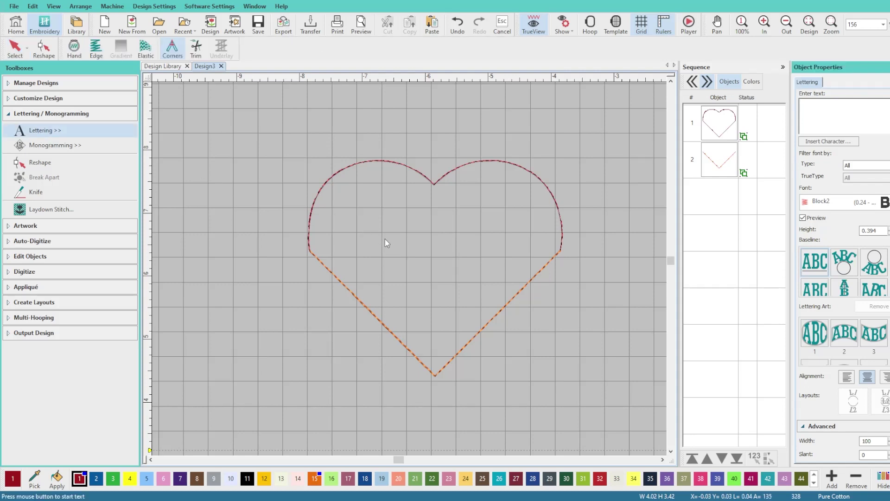
pyautogui.click(385, 239)
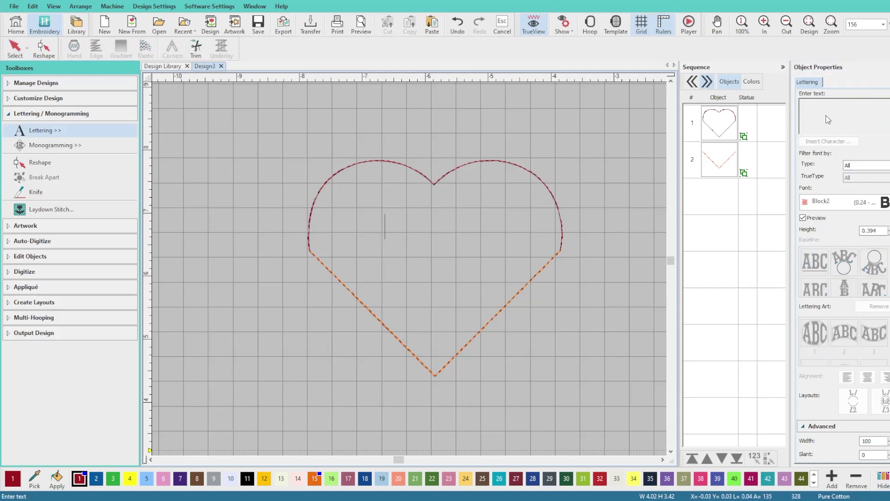
pyautogui.write('XOXO')
pyautogui.press('Return')
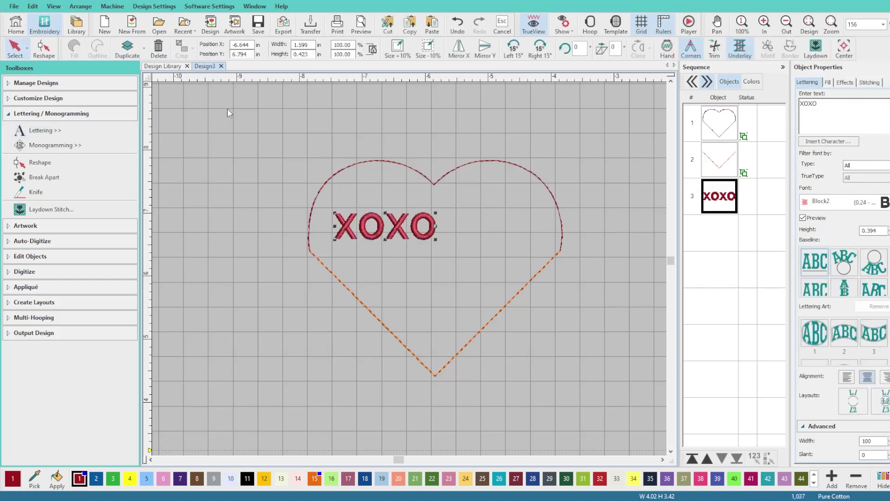
pyautogui.moveTo(397, 228); pyautogui.dragTo(447, 237)
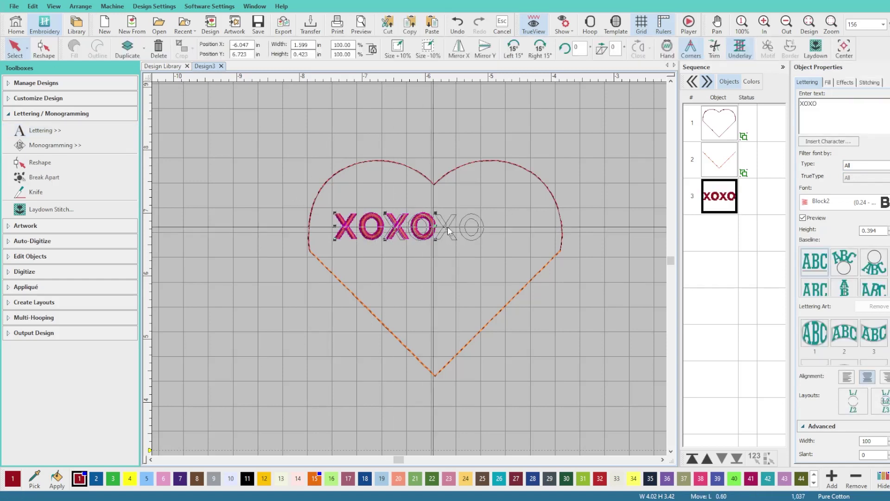
# Change the XOXO lettering's font to Catalan
pyautogui.click(821, 201)
pyautogui.write('Bodoni')
pyautogui.press('Return')
pyautogui.press('Down')
pyautogui.press('Down')
pyautogui.press('Down')
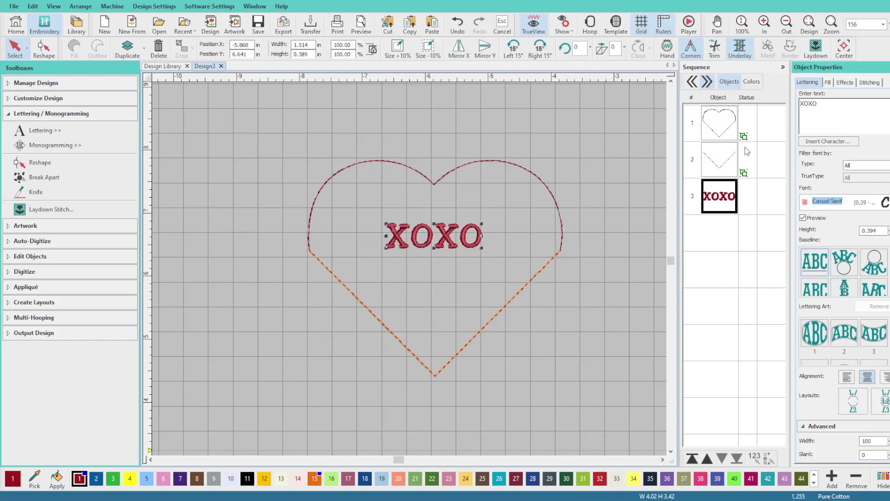
pyautogui.press('Down')
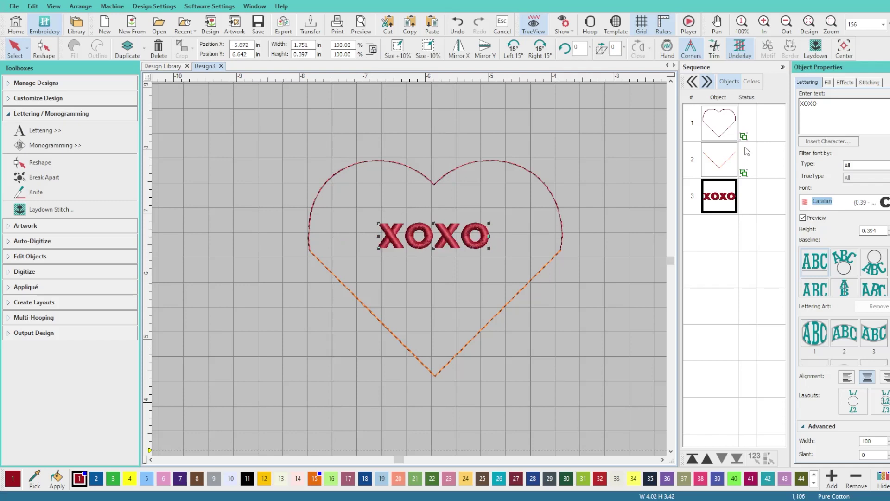
pyautogui.click(405, 115)
# Align the centers of the heart outline and V-shaped line with the XOXO lettering
pyautogui.click(449, 240)
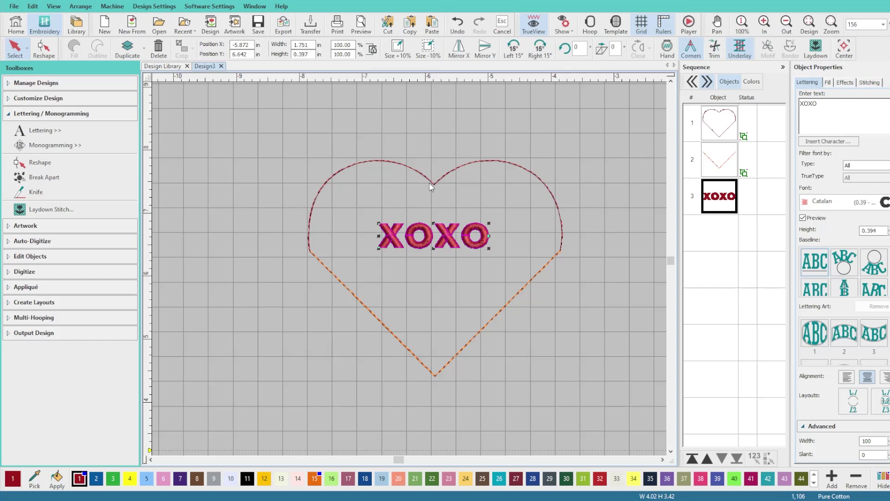
pyautogui.hotkey('ctrl', 'a')
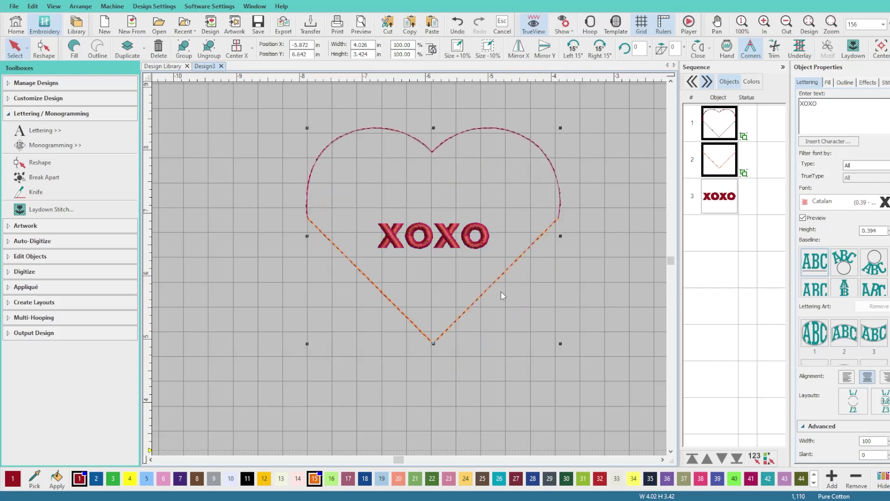
pyautogui.click(532, 356)
# Nudge the XOXO lettering upward inside the heart by about 0.09 in
pyautogui.click(446, 234)
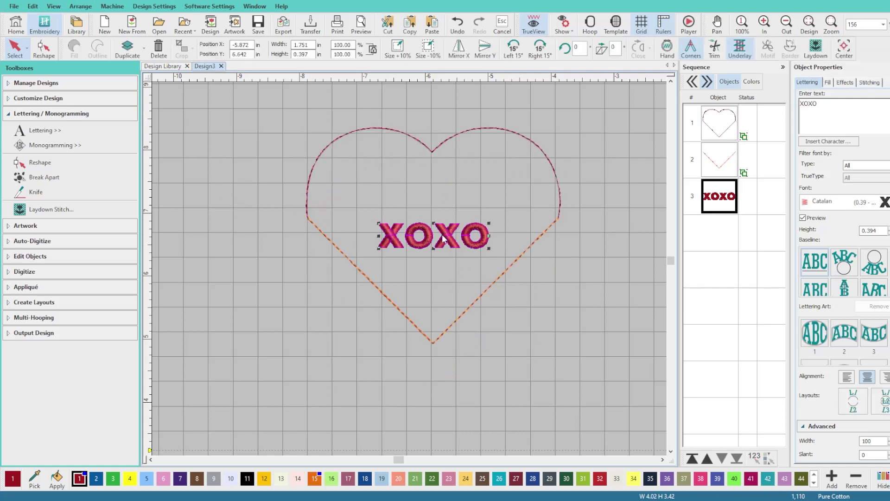
pyautogui.press('Up')
pyautogui.press('Up')
pyautogui.press('Up')
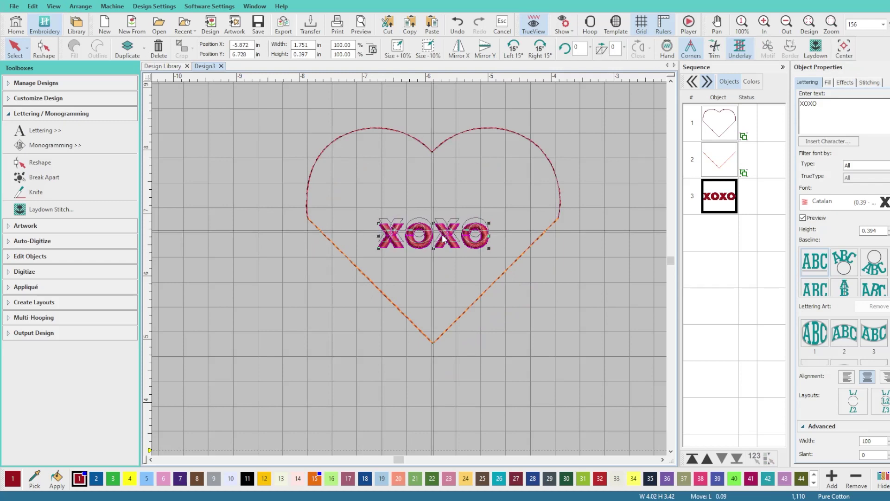
# Move the XOXO lettering up inside the heart to a vertical position of about 7.28 in
pyautogui.press('Up')
pyautogui.press('Up')
pyautogui.press('Up')
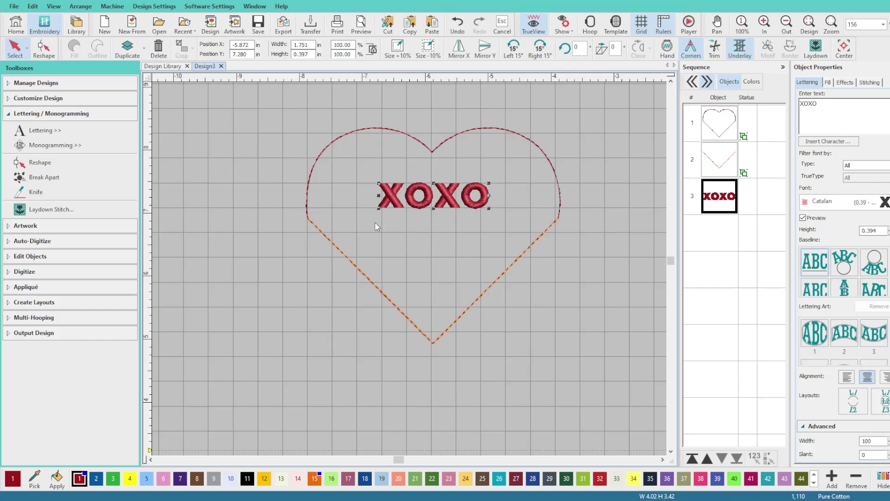
# Place a horizontal guide across the heart where the curved outline meets the V-shaped line
pyautogui.click(150, 217)
pyautogui.scroll(4, 363, 231)
pyautogui.scroll(-2, 383, 256)
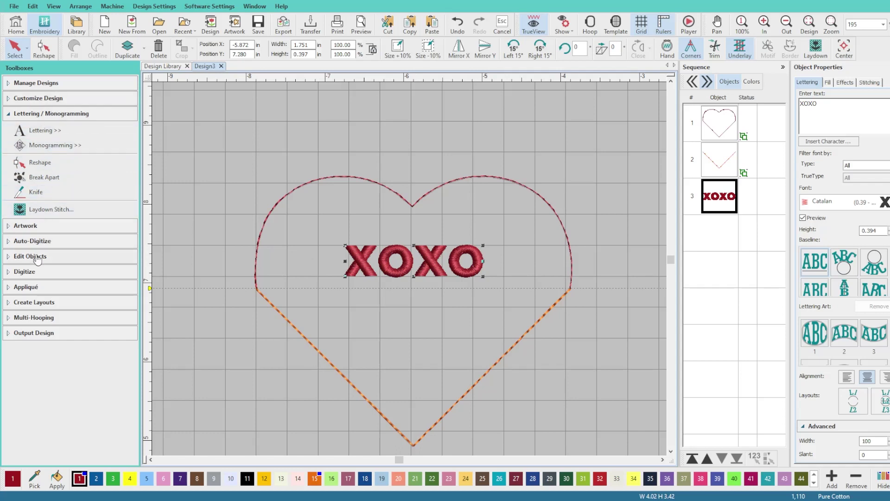
# Draw a small filled heart about 0.35 in wide above the start of the XOXO lettering, using the standard heart shape
pyautogui.click(36, 271)
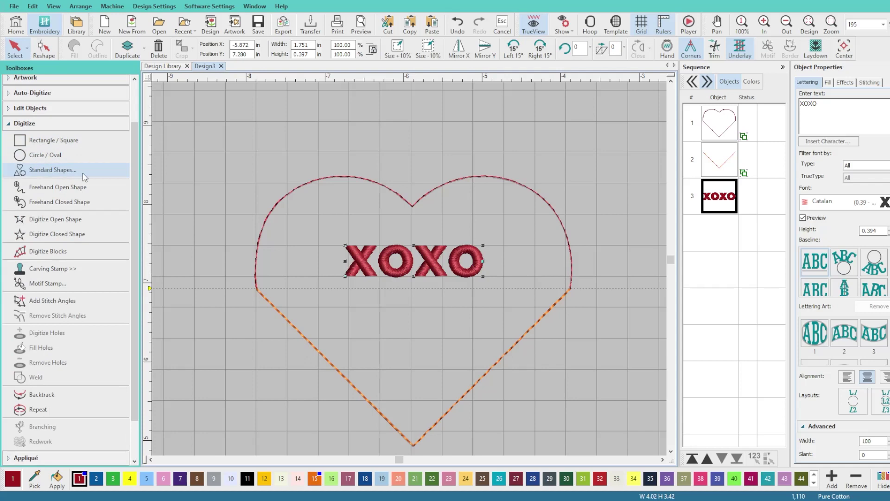
pyautogui.click(147, 341)
pyautogui.click(322, 214)
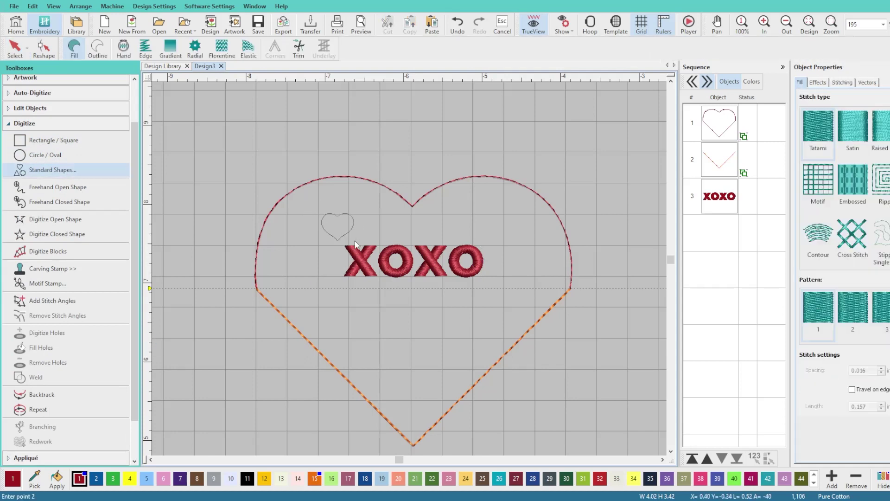
pyautogui.click(348, 239)
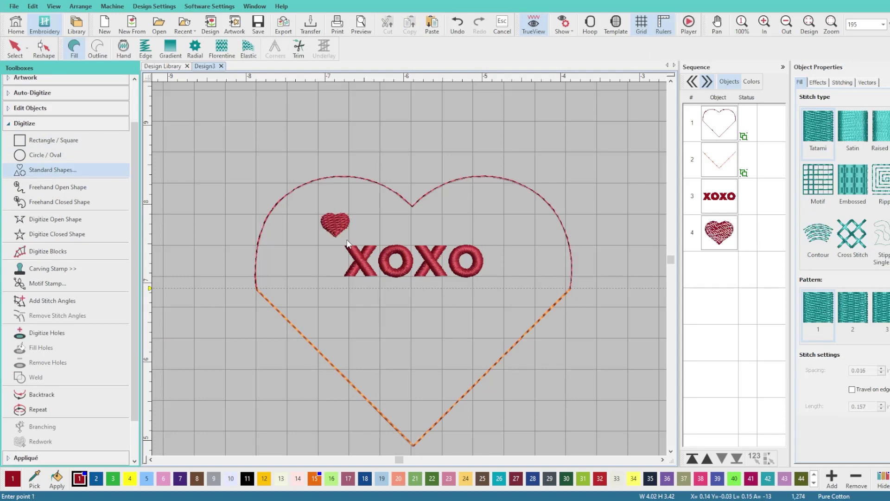
# Draw two more filled hearts about 0.52 in wide, one above the lettering's last letter and one near the V's point
pyautogui.click(486, 206)
pyautogui.click(518, 246)
pyautogui.click(397, 352)
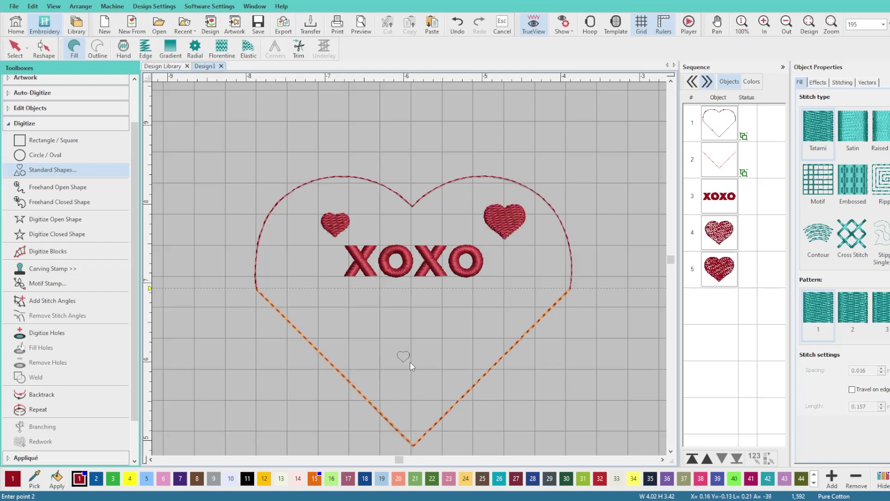
pyautogui.click(428, 395)
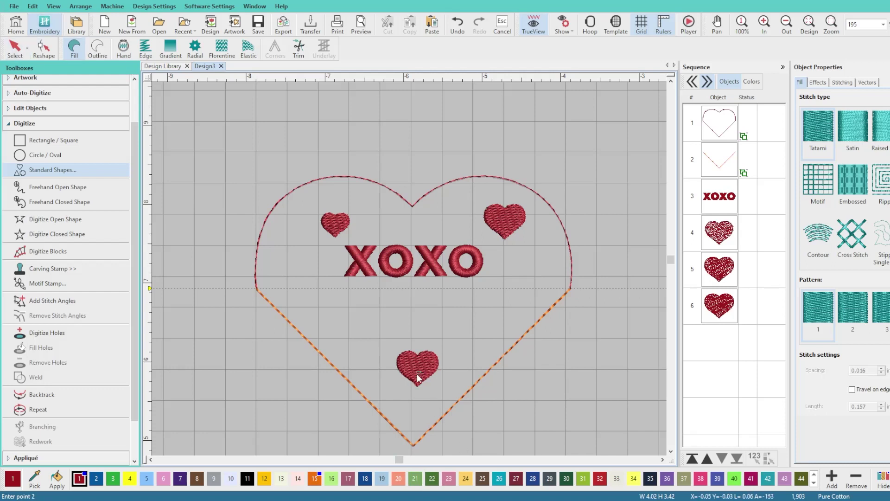
pyautogui.click(15, 52)
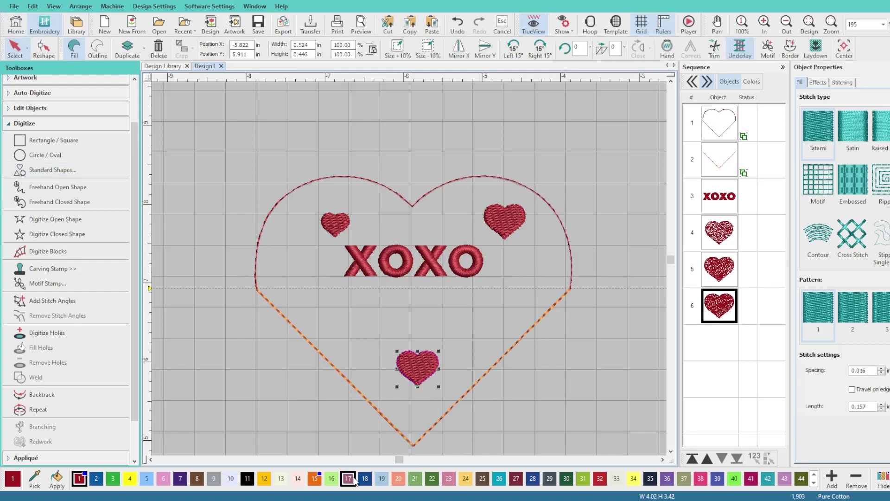
# Recolor the lower heart with color 18, the smallest heart with green color 3 and the remaining heart with yellow color 4
pyautogui.click(366, 478)
pyautogui.click(336, 225)
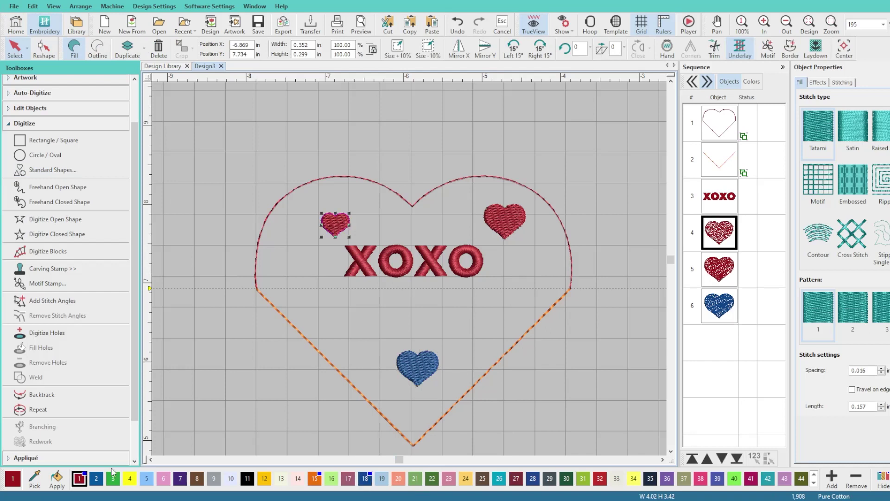
pyautogui.click(112, 475)
pyautogui.click(498, 225)
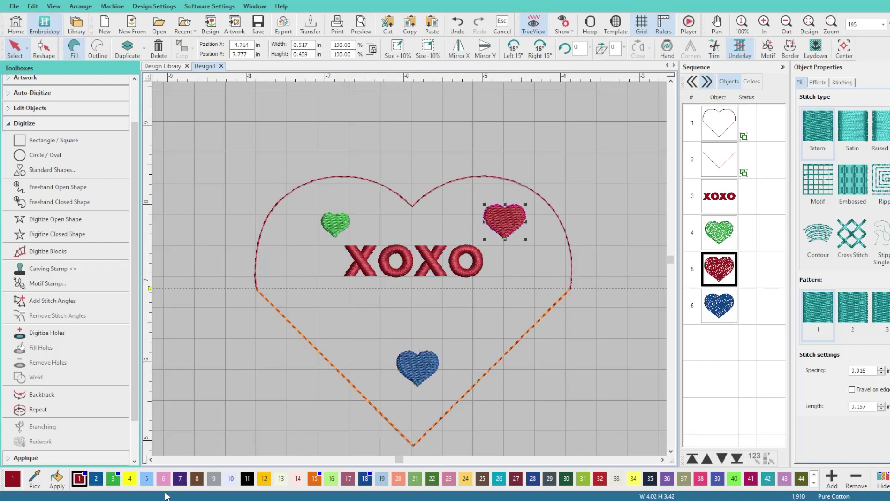
pyautogui.click(130, 478)
# Shift the green heart outward, and rotate the green and blue hearts 15° left and the yellow heart 15° right
pyautogui.moveTo(334, 227); pyautogui.dragTo(320, 225)
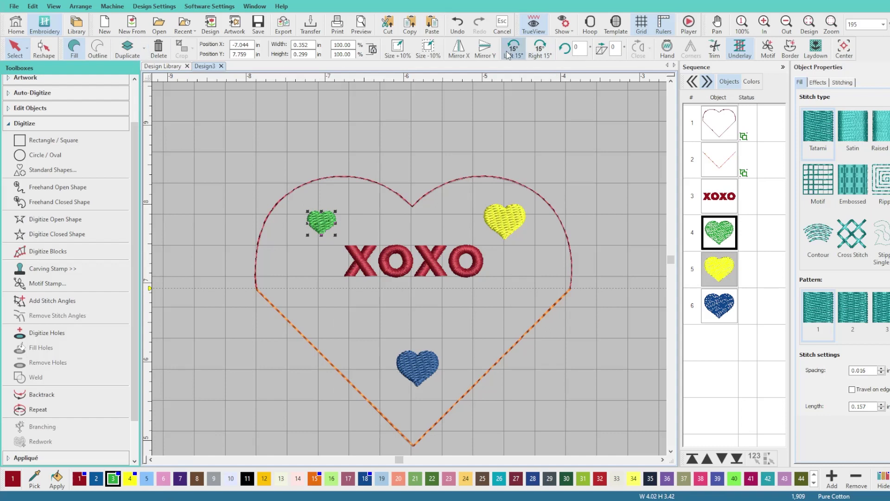
pyautogui.press('Tab')
pyautogui.click(540, 47)
pyautogui.click(415, 385)
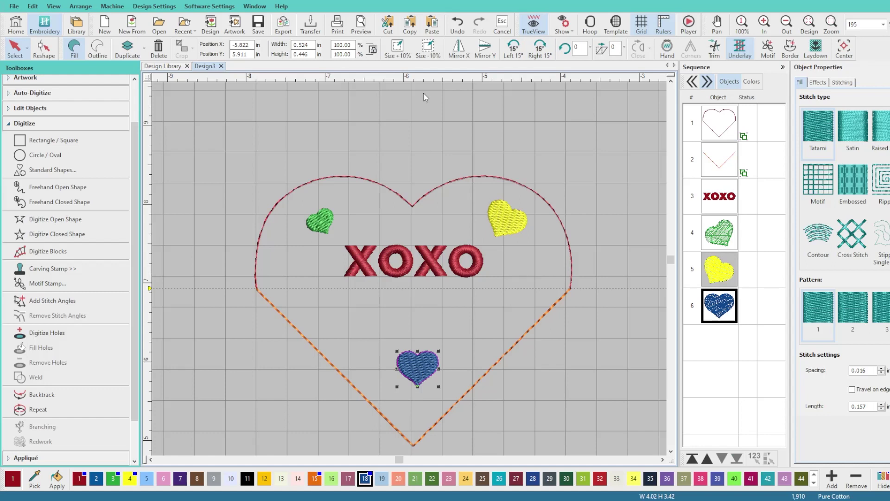
pyautogui.click(538, 51)
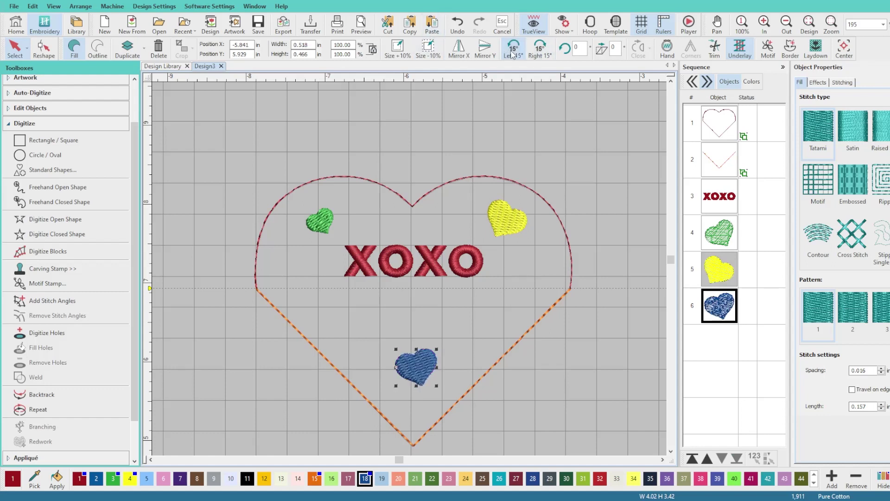
# Move the blue heart closer to the V's point, the yellow heart slightly inward and the green heart slightly up
pyautogui.click(565, 397)
pyautogui.moveTo(423, 366); pyautogui.dragTo(417, 381)
pyautogui.moveTo(518, 212); pyautogui.dragTo(500, 210)
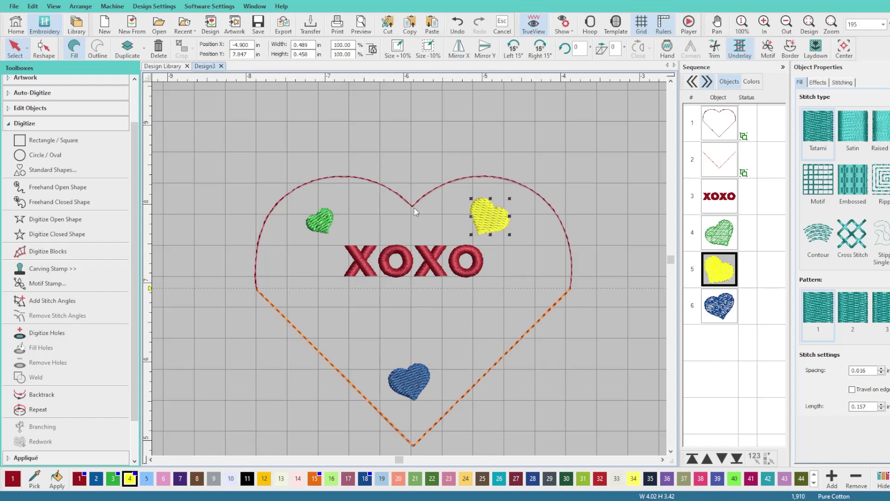
pyautogui.click(316, 228)
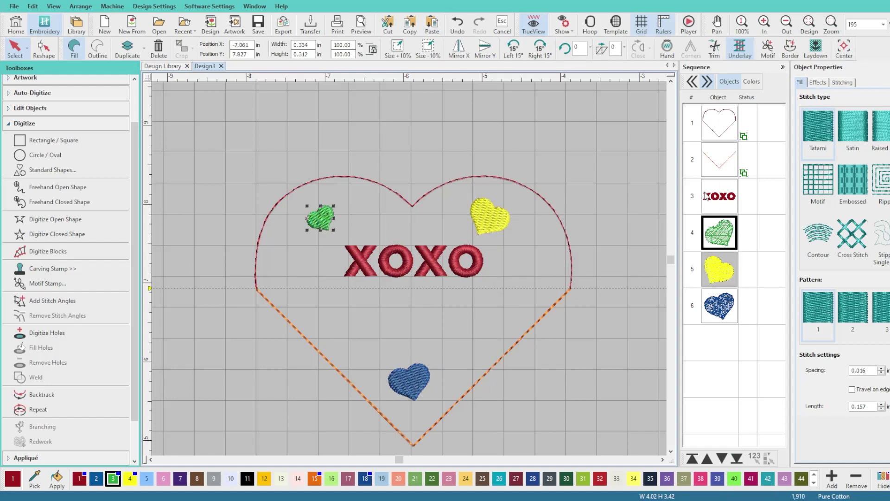
# Ungroup the heart outline and V-shaped line, and move the XOXO lettering to second place in the stitching sequence
pyautogui.click(720, 126)
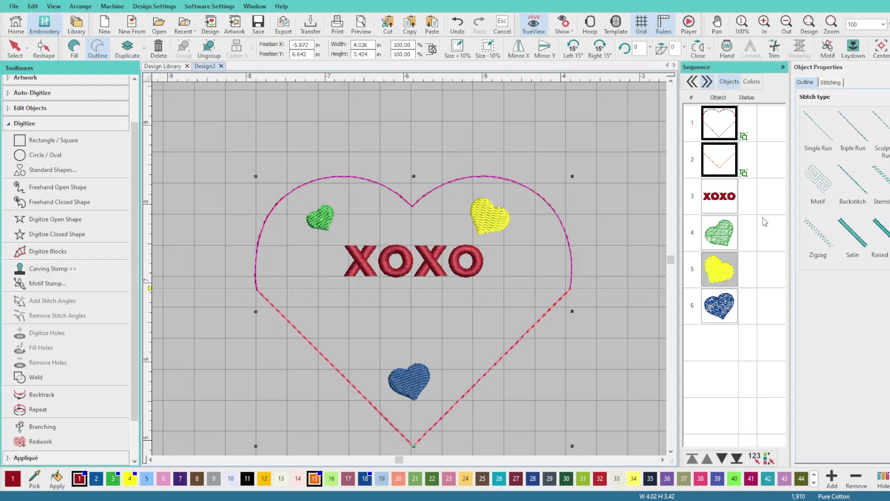
pyautogui.click(723, 204)
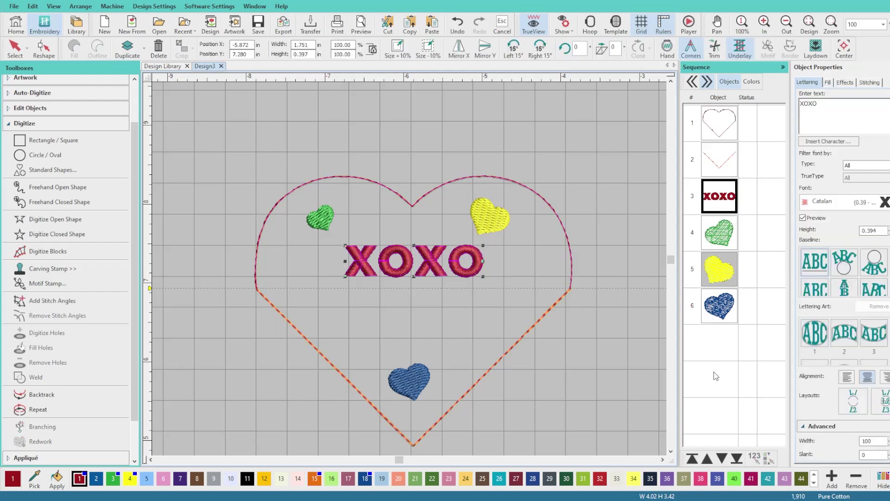
pyautogui.click(707, 458)
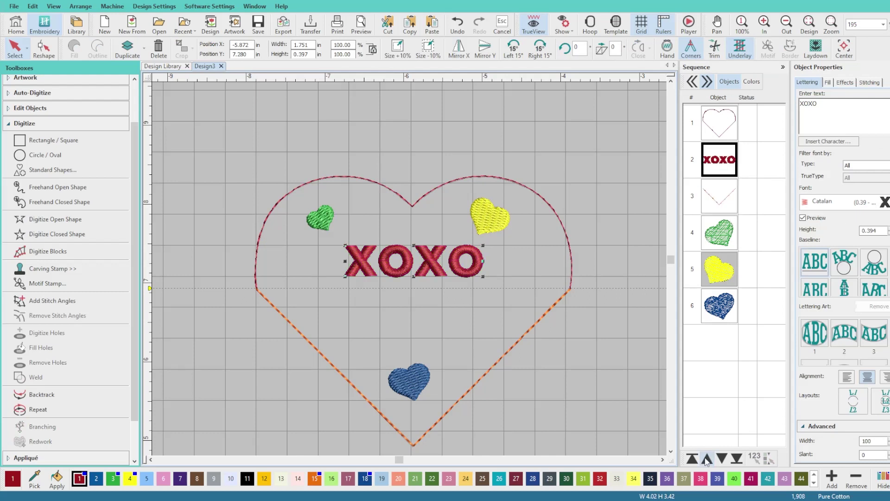
# Move the three small hearts in the sequence to directly after the XOXO lettering and before the V-shaped line
pyautogui.click(723, 245)
pyautogui.keyDown('shift'); pyautogui.click(724, 311); pyautogui.keyUp('shift')
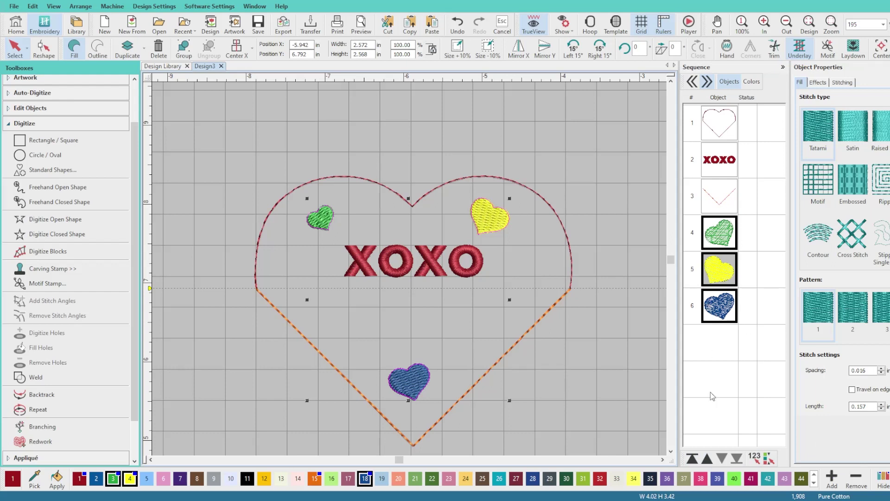
pyautogui.click(707, 459)
pyautogui.click(707, 459)
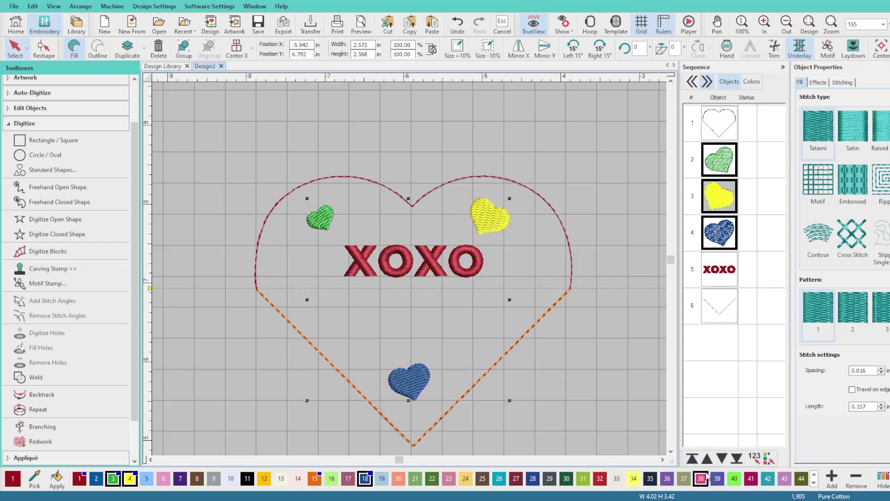
pyautogui.click(722, 459)
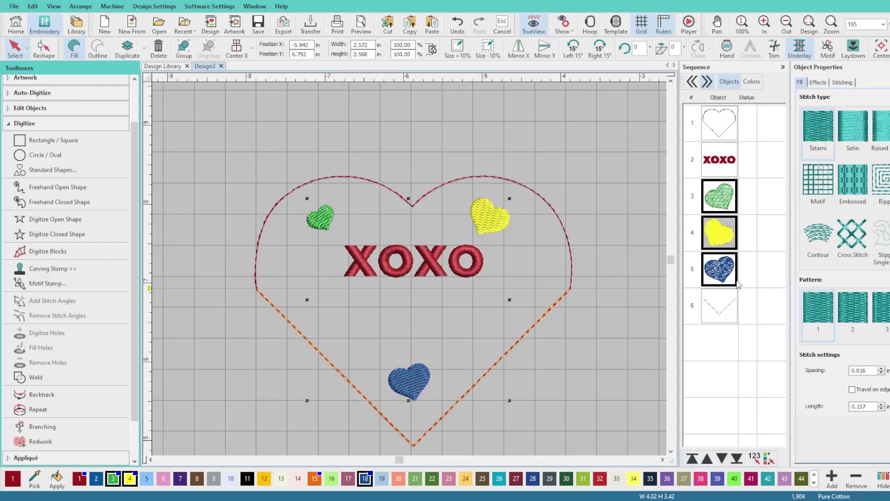
pyautogui.click(630, 363)
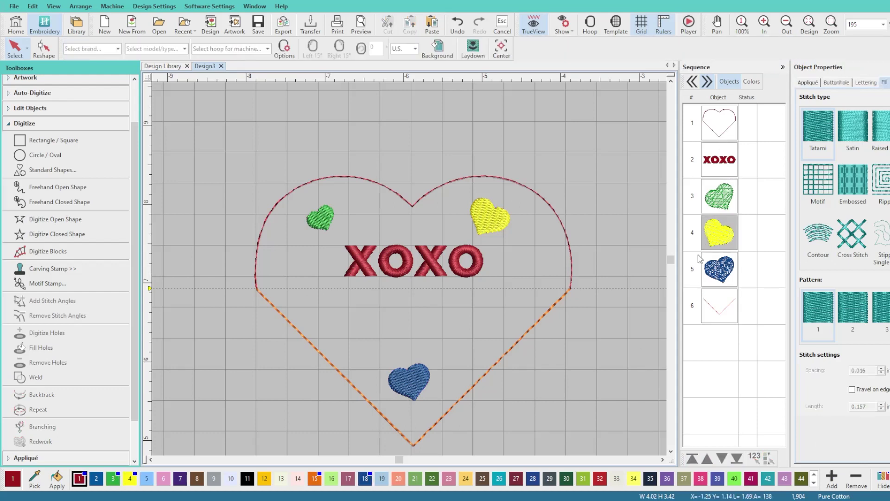
# Review the stitching sequence object by object, from the heart outline to the V-shaped line
pyautogui.click(717, 131)
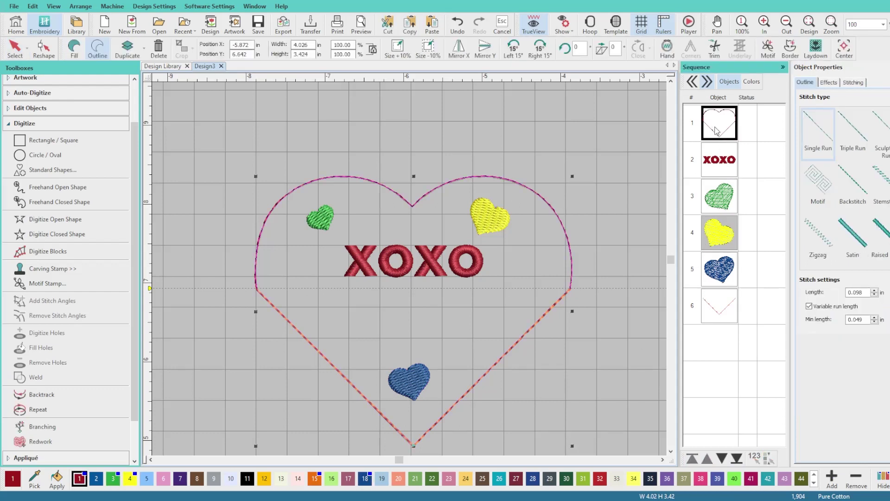
pyautogui.click(724, 167)
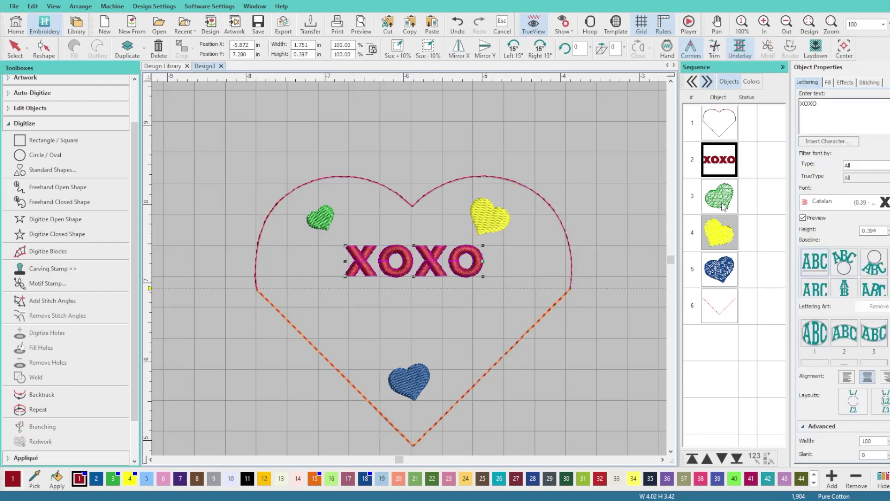
pyautogui.click(724, 207)
pyautogui.click(720, 233)
pyautogui.click(717, 276)
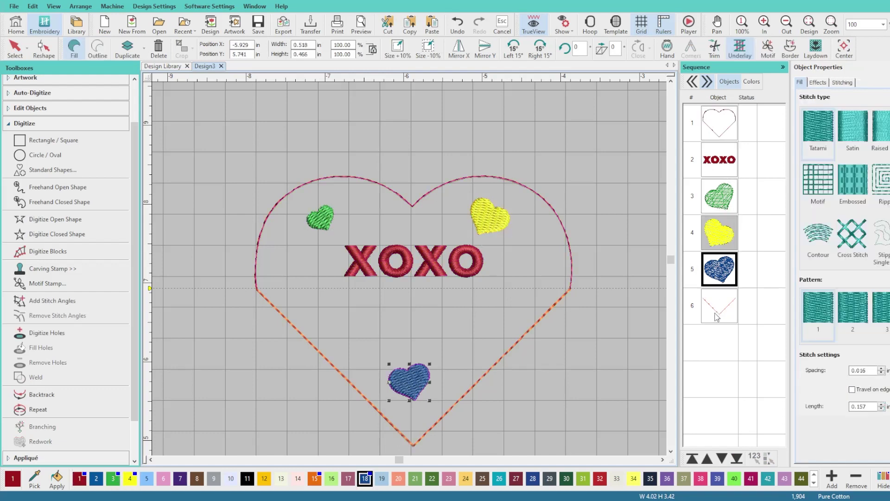
pyautogui.click(717, 312)
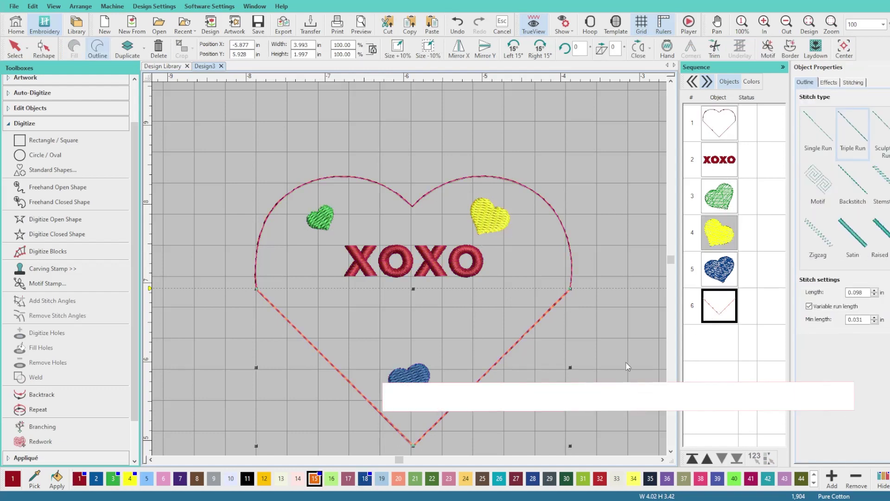
# Group all objects of the design and rotate the group 45° to the right
pyautogui.scroll(-1, 407, 271)
pyautogui.scroll(3, 410, 272)
pyautogui.hotkey('ctrl', 'z')
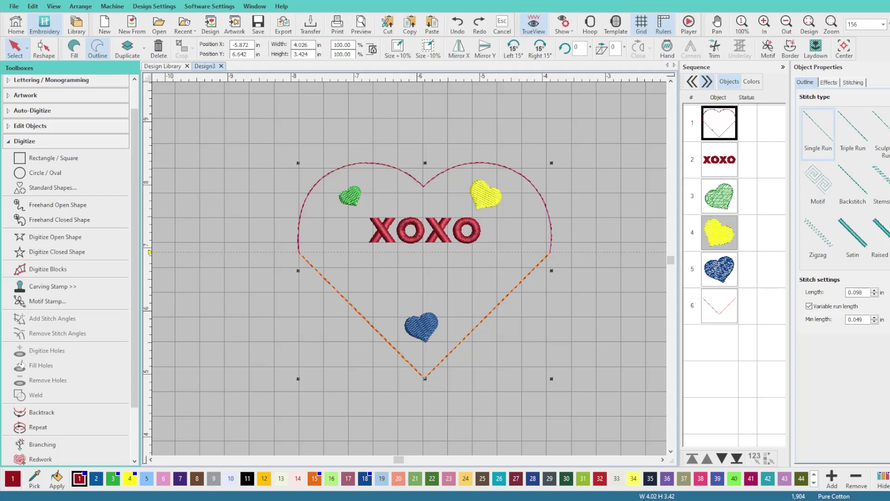
pyautogui.moveTo(224, 105); pyautogui.dragTo(605, 423)
pyautogui.click(184, 48)
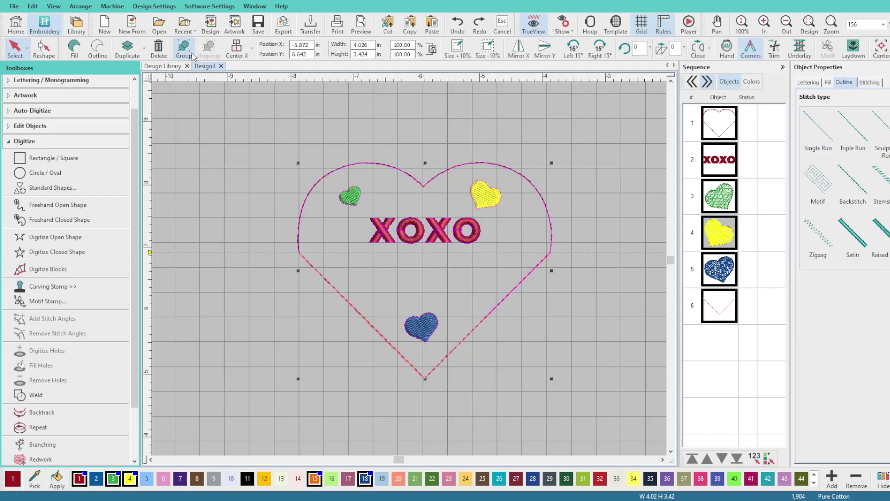
pyautogui.click(608, 55)
pyautogui.click(608, 55)
pyautogui.click(606, 55)
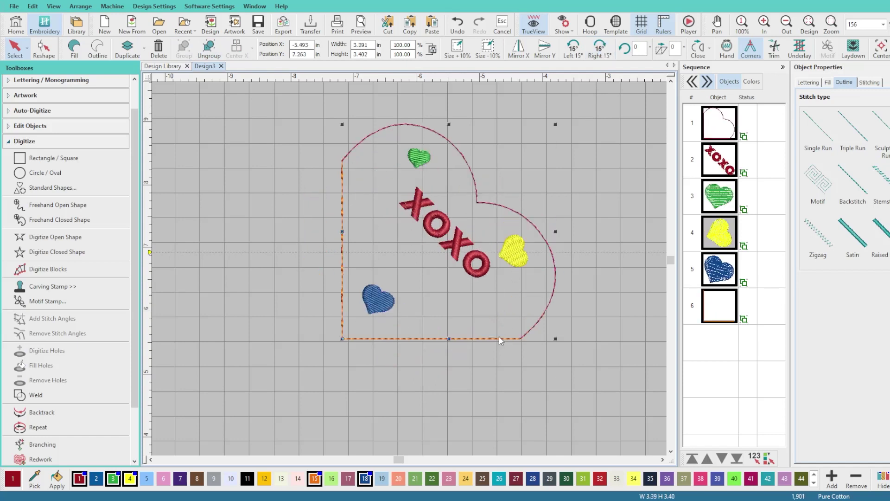
# Align the square corner of the rotated design with a grid intersection
pyautogui.moveTo(351, 340); pyautogui.dragTo(350, 345)
pyautogui.scroll(5, 409, 268)
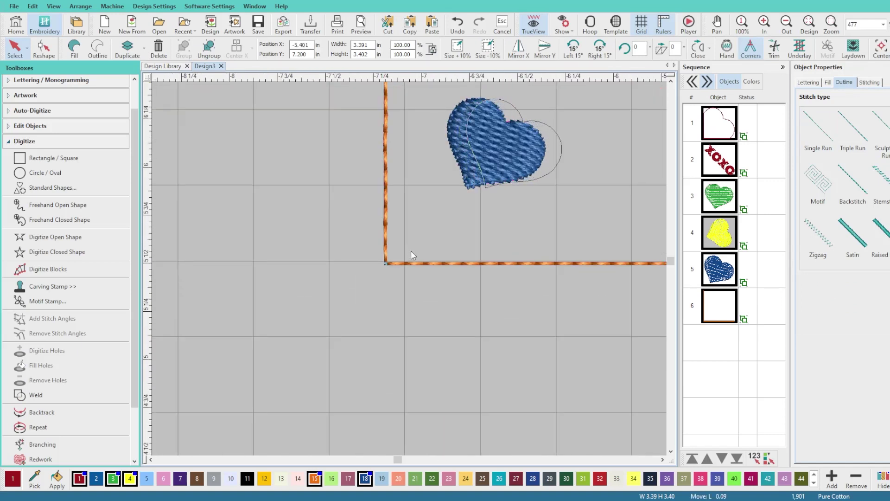
pyautogui.scroll(1, 410, 268)
pyautogui.scroll(-3, 410, 269)
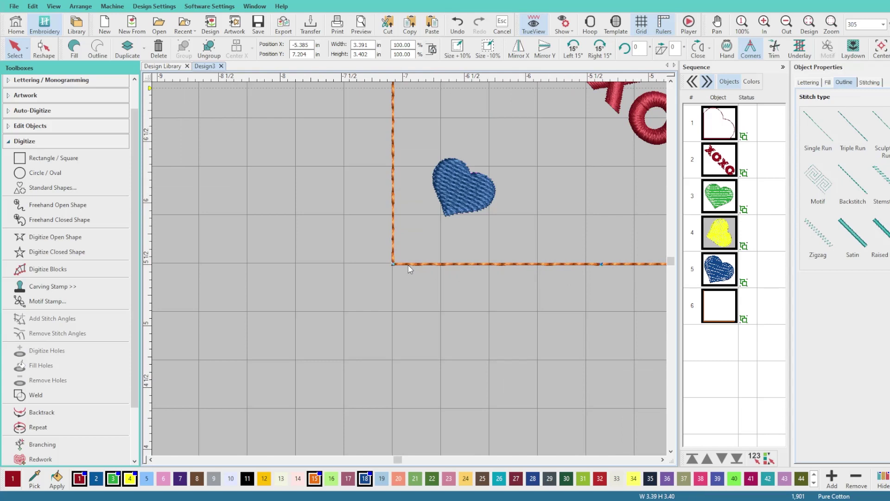
pyautogui.scroll(-4, 478, 274)
pyautogui.scroll(3, 415, 269)
pyautogui.scroll(-4, 365, 258)
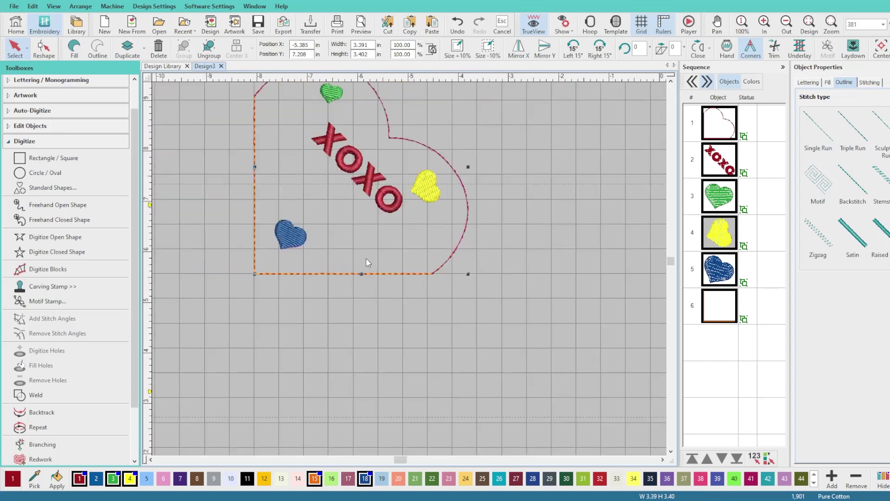
pyautogui.scroll(4, 409, 254)
pyautogui.scroll(-3, 410, 260)
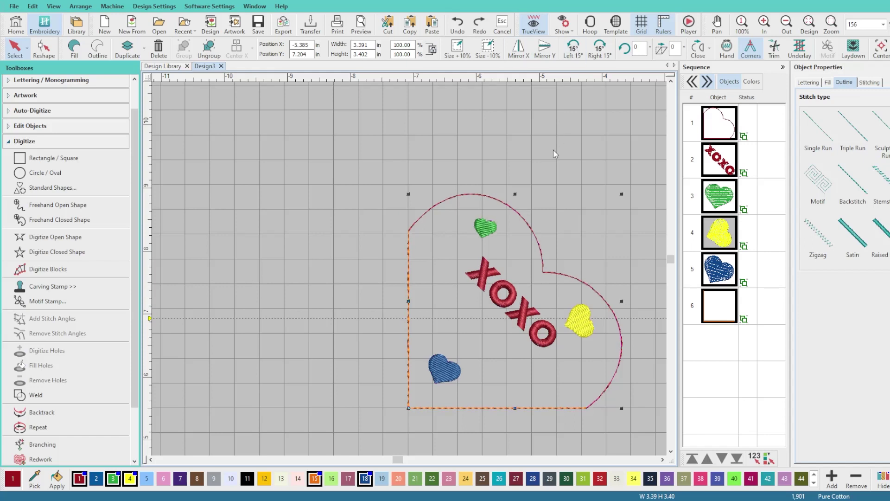
# Undo the move and the 45° rotation of the grouped design
pyautogui.hotkey('ctrl', 'z')
pyautogui.hotkey('ctrl', 'z')
pyautogui.hotkey('ctrl', 'z')
pyautogui.hotkey('ctrl', 'z')
pyautogui.hotkey('ctrl', 'z')
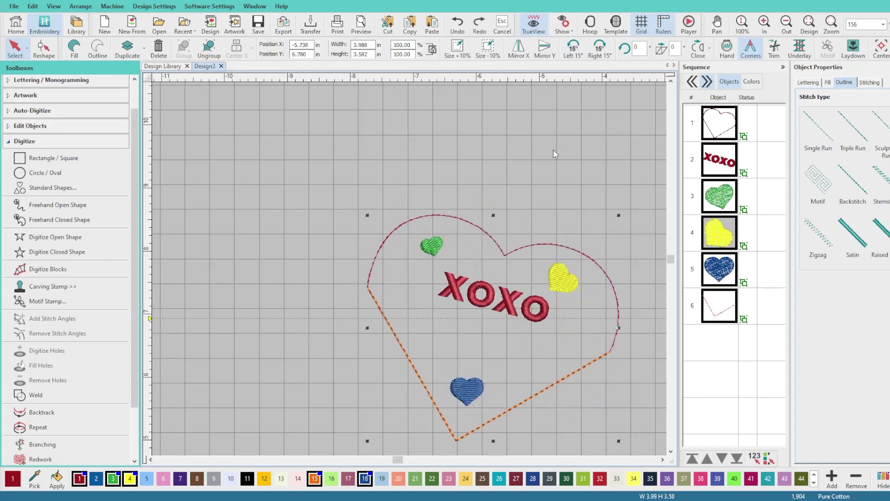
pyautogui.scroll(-4, 403, 303)
pyautogui.scroll(4, 382, 259)
pyautogui.scroll(-1, 397, 247)
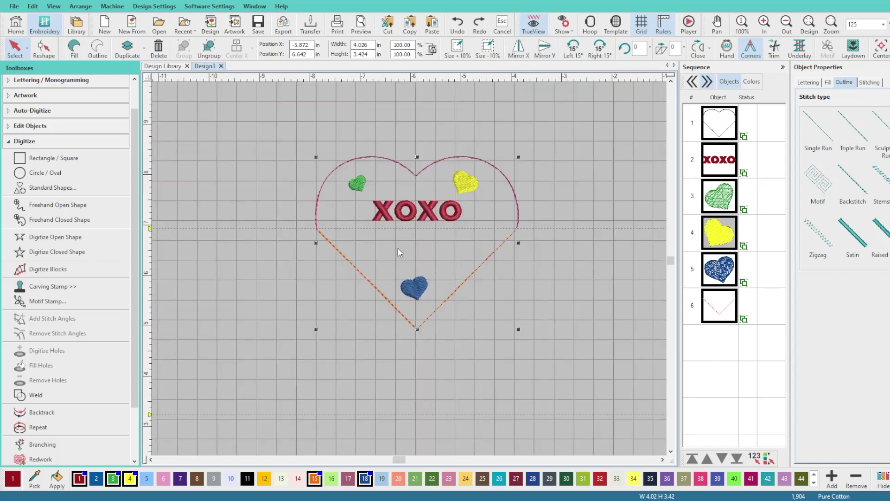
pyautogui.scroll(-2, 410, 268)
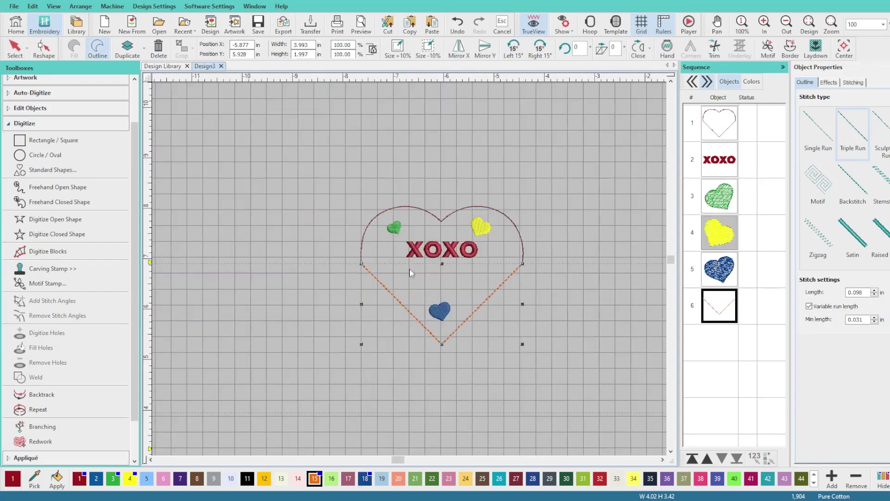
pyautogui.scroll(3, 411, 269)
pyautogui.scroll(-2, 411, 270)
pyautogui.scroll(1, 408, 269)
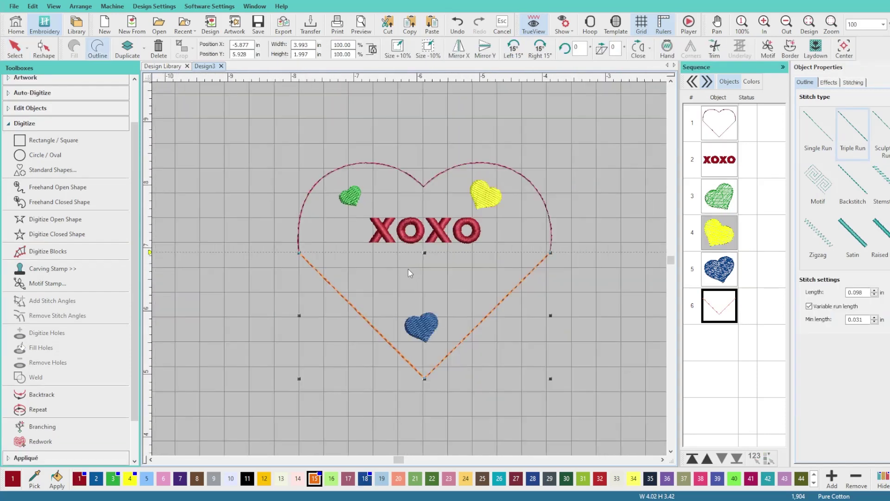
pyautogui.click(418, 269)
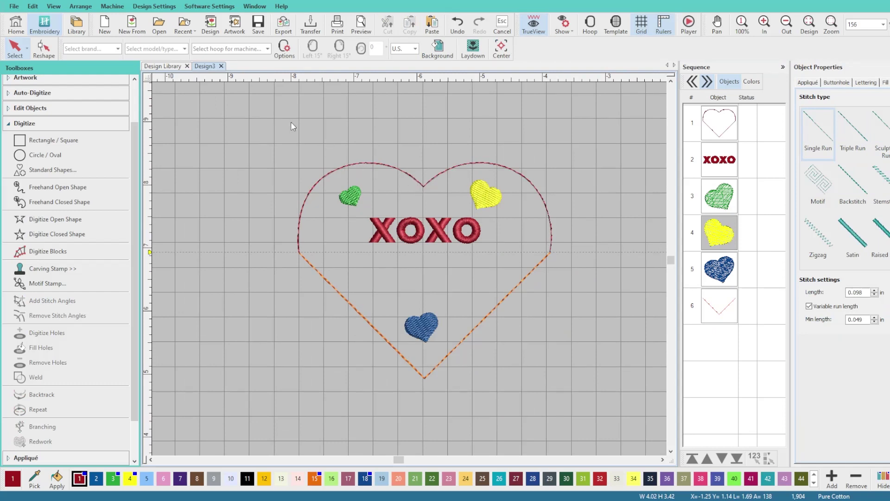
pyautogui.scroll(1, 67, 232)
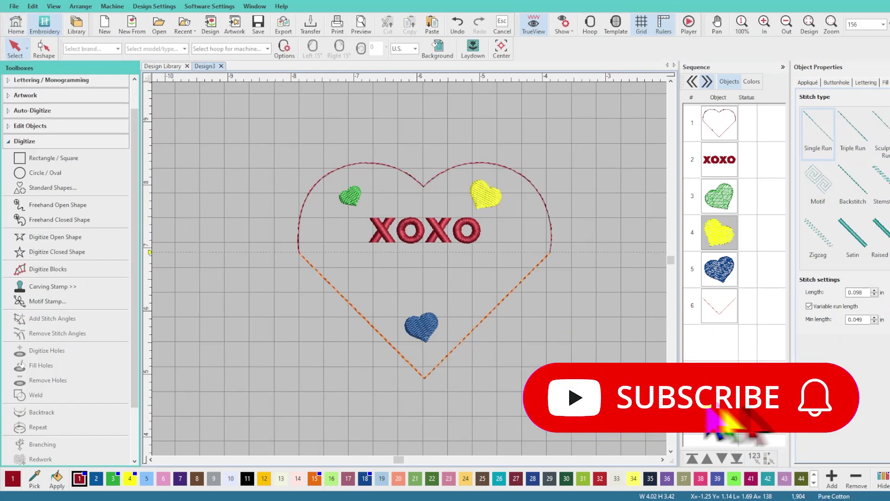